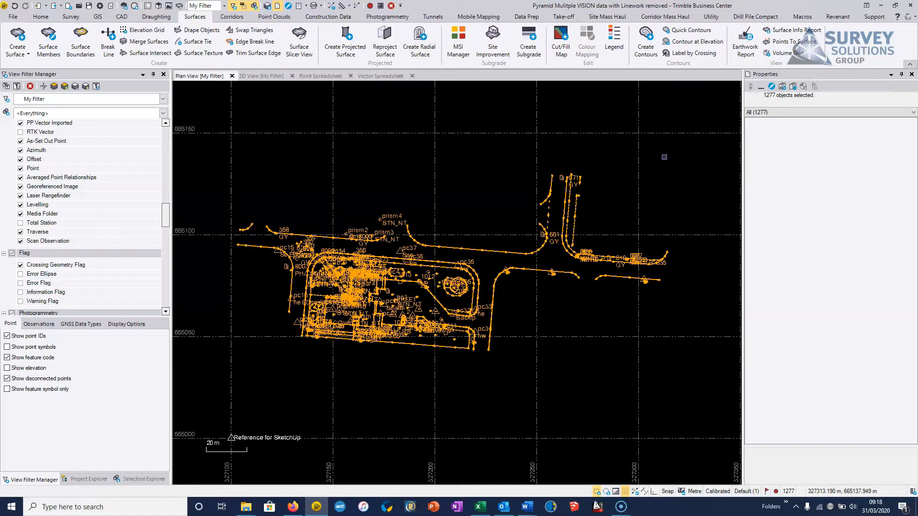
Expand the OGL surface and the SSS Feature Library in the project tree
click(89, 480)
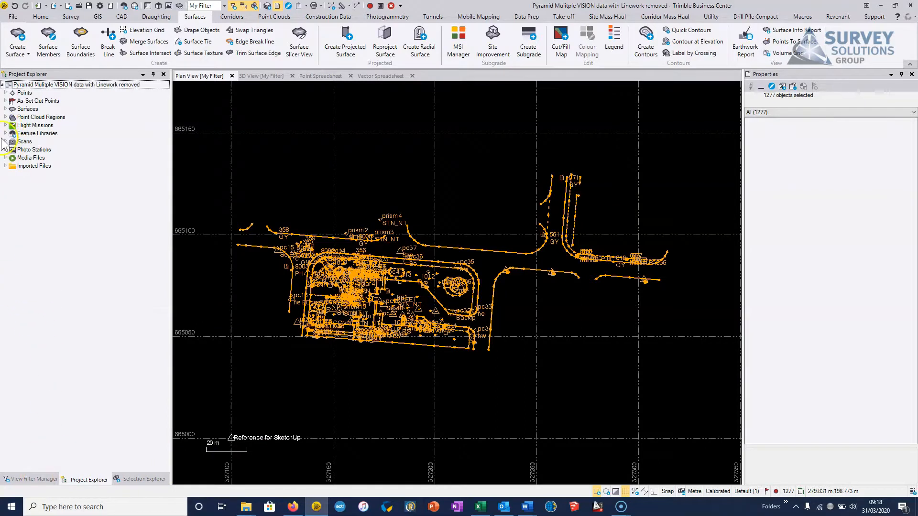
click(6, 109)
click(10, 117)
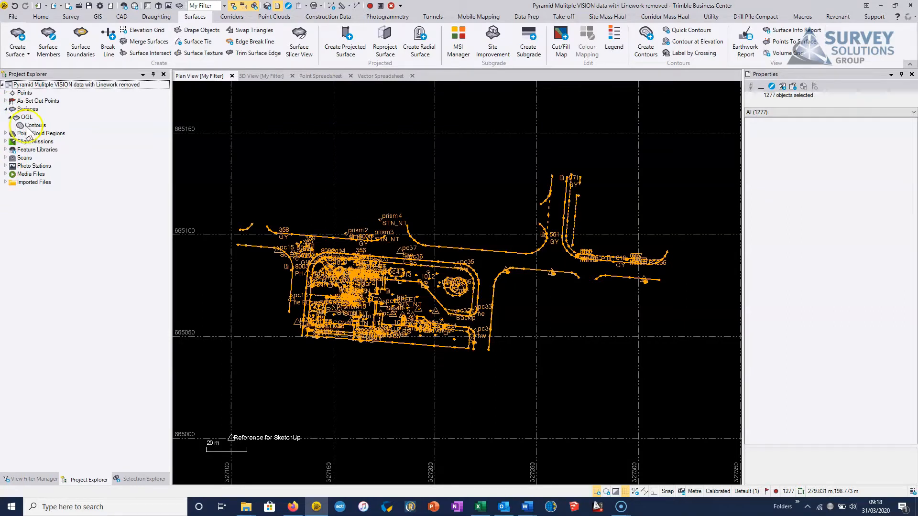
click(6, 150)
click(10, 158)
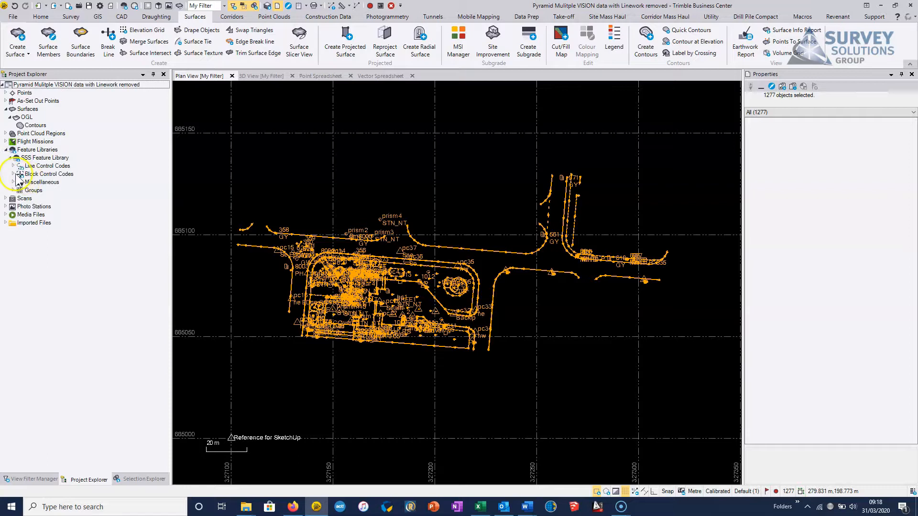
Expand the library's line control, block control and Miscellaneous codes, and view the Bottom of Bank (BB) feature's surface inclusion property
click(13, 166)
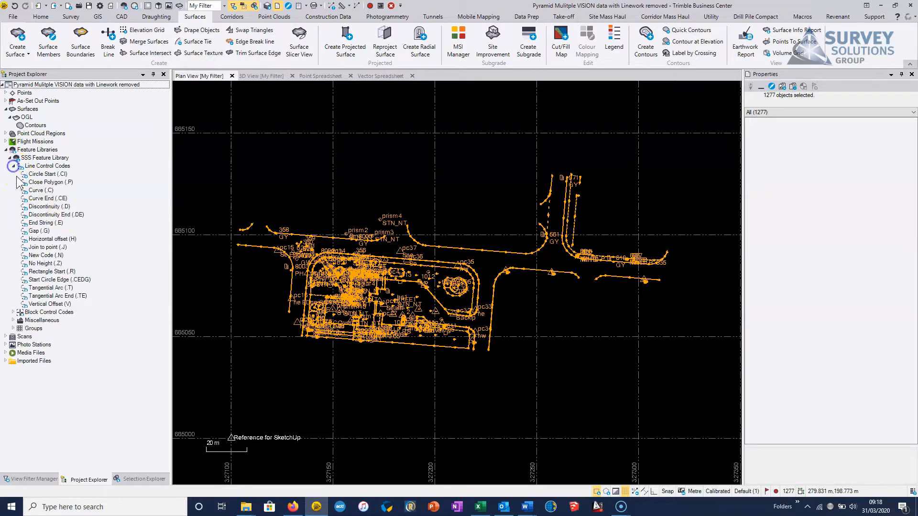
click(14, 312)
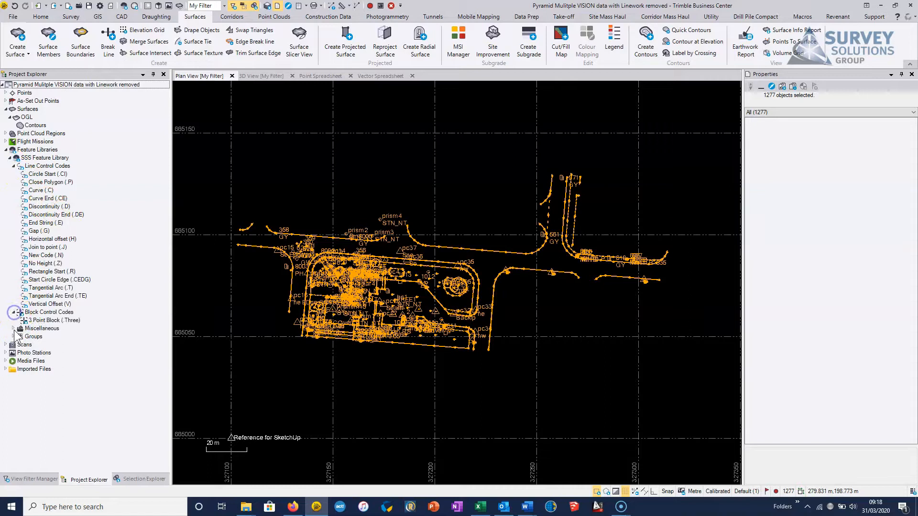
click(14, 328)
scroll(21, 328, down, 15)
scroll(24, 319, down, 1)
click(50, 231)
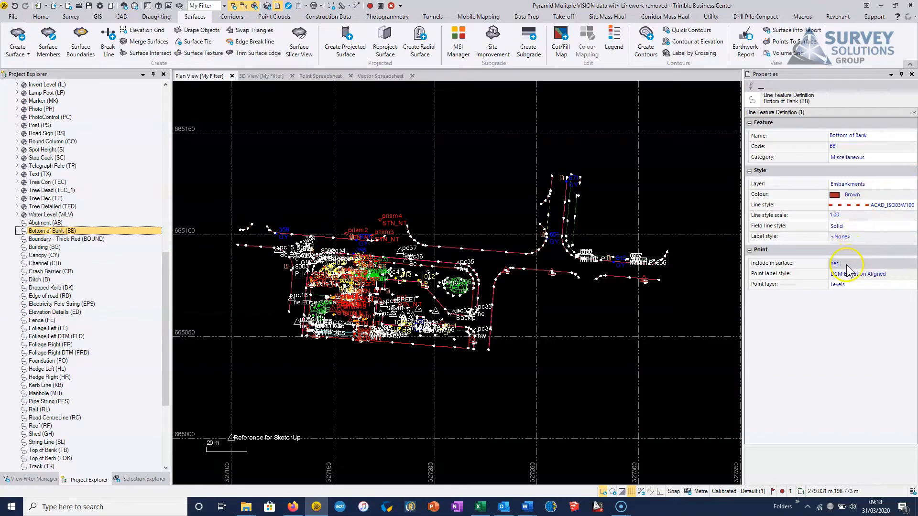
Check the surface inclusion property of the Canopy (CY) line feature and close its properties
drag(163, 282, 163, 322)
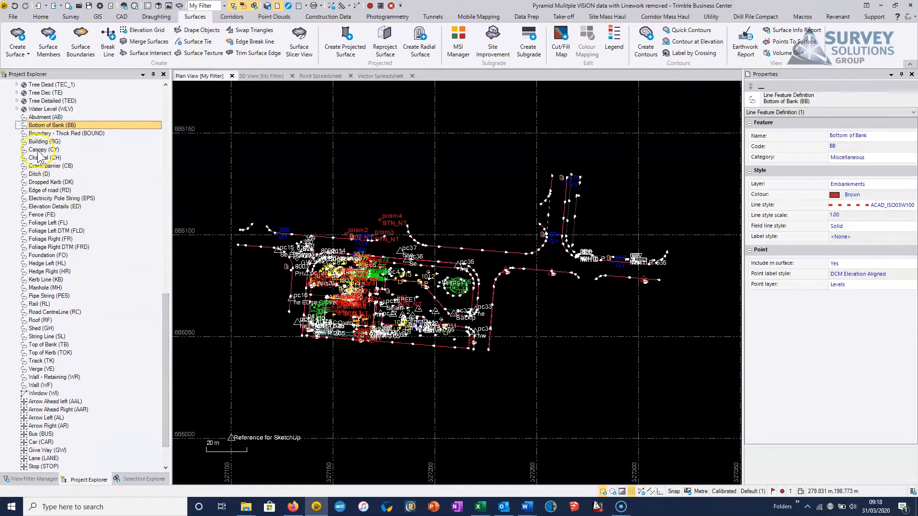
click(39, 150)
click(850, 274)
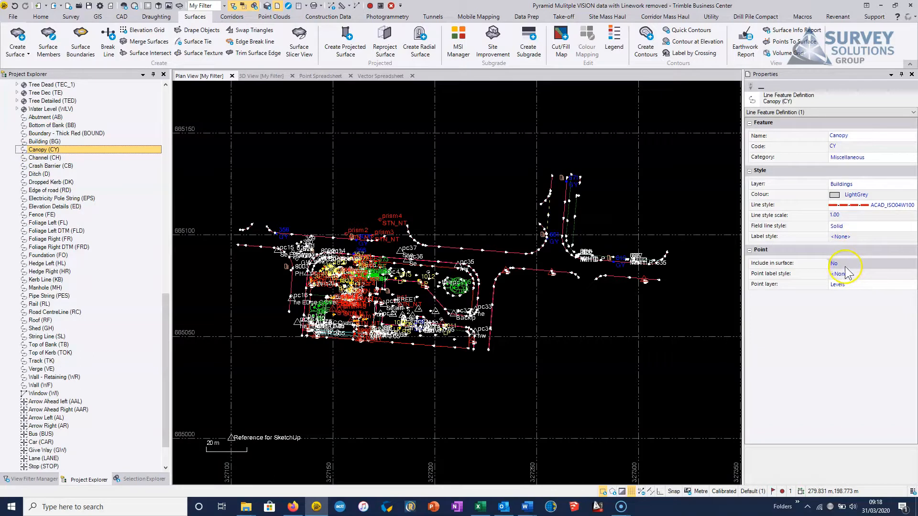
click(837, 272)
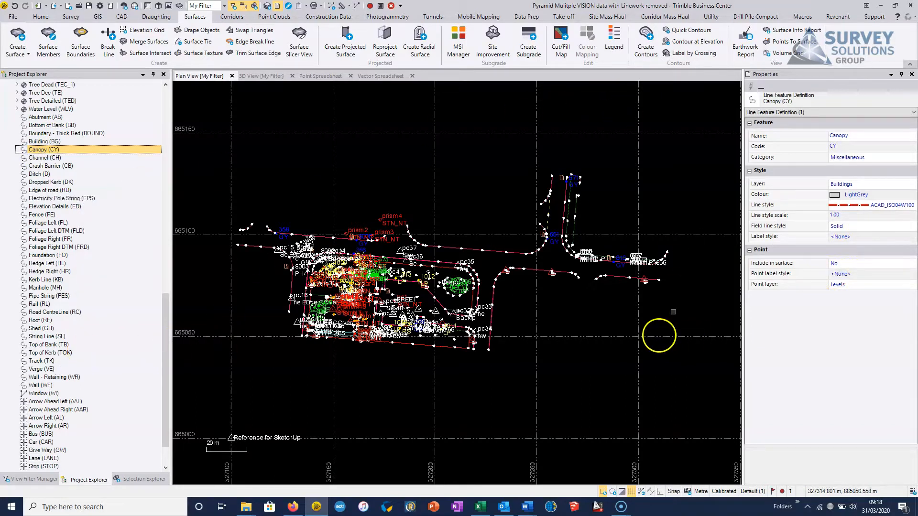
click(912, 75)
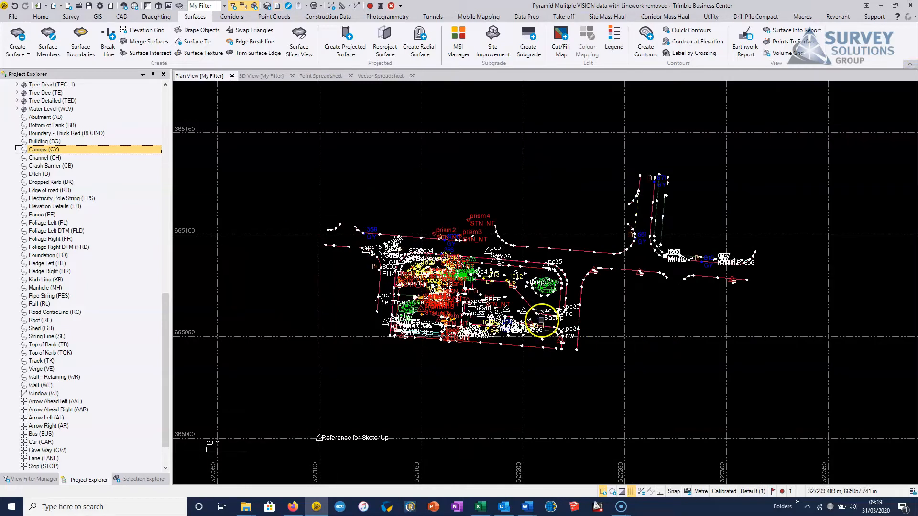
Create a surface named DTM from all the survey objects, classified as Original
drag(305, 362, 787, 126)
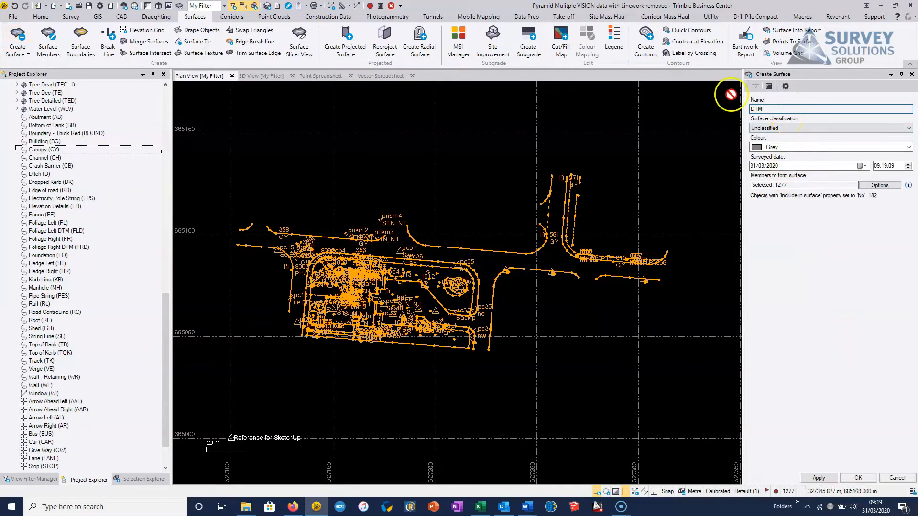
click(780, 128)
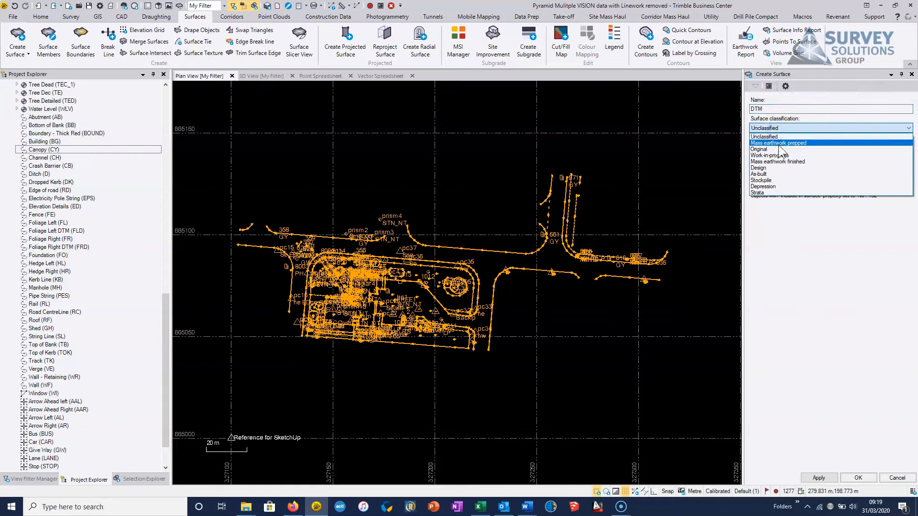
click(778, 149)
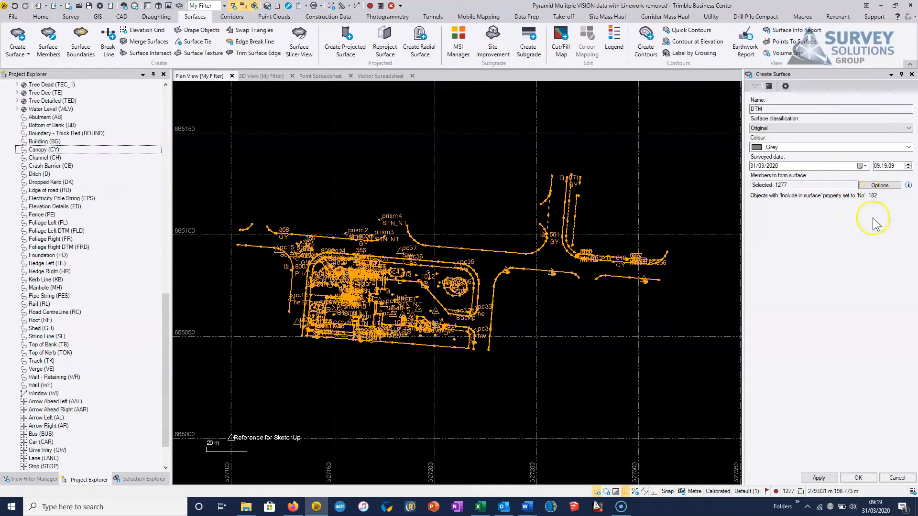
click(857, 479)
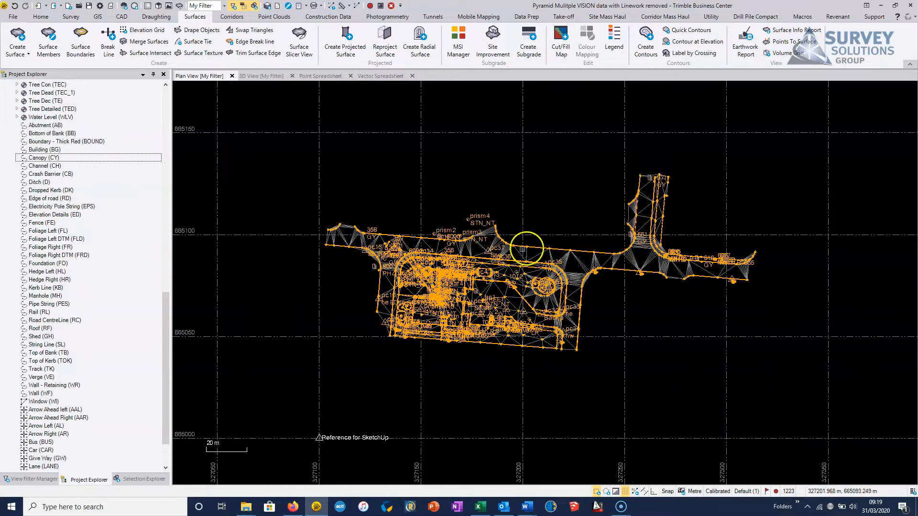
Examine the new DTM surface's triangulation in plan and in 3D
scroll(459, 287, up, 5)
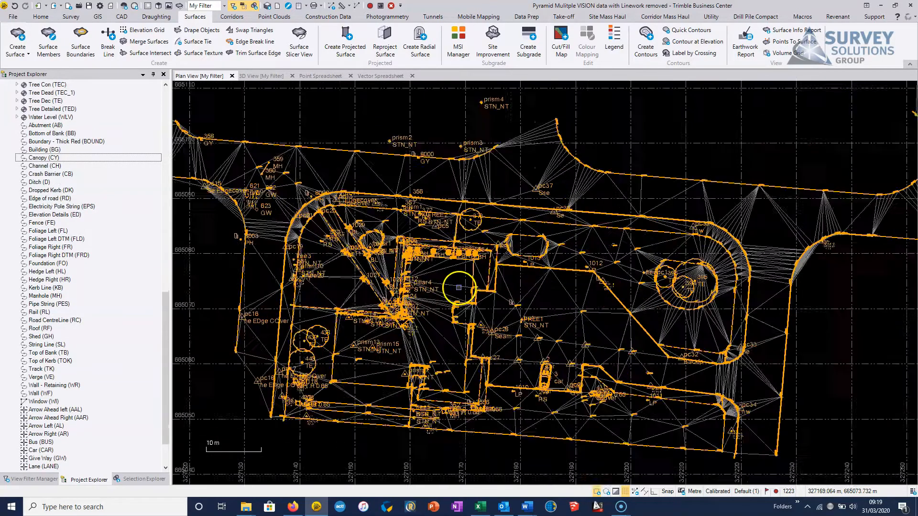
click(261, 76)
mouse_move(436, 270)
middle_down()
mouse_move(636, 251)
mouse_move(404, 241)
mouse_move(624, 150)
mouse_move(617, 148)
mouse_move(626, 171)
mouse_move(606, 178)
mouse_move(575, 162)
mouse_move(537, 234)
mouse_move(591, 260)
mouse_move(544, 260)
mouse_move(559, 267)
mouse_move(544, 259)
mouse_move(550, 252)
mouse_move(587, 264)
middle_up()
scroll(563, 260, down, 3)
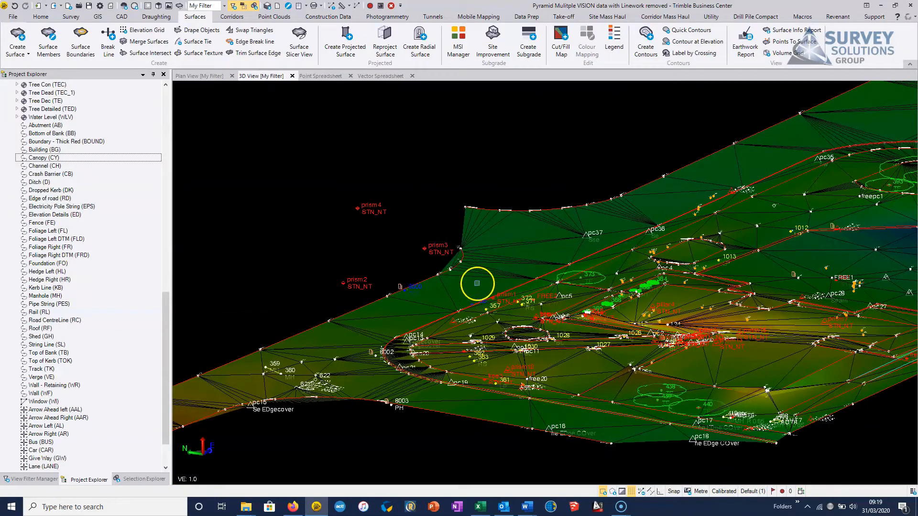
scroll(559, 293, down, 3)
shift+middle_drag(560, 293, 283, 139)
scroll(428, 212, up, 3)
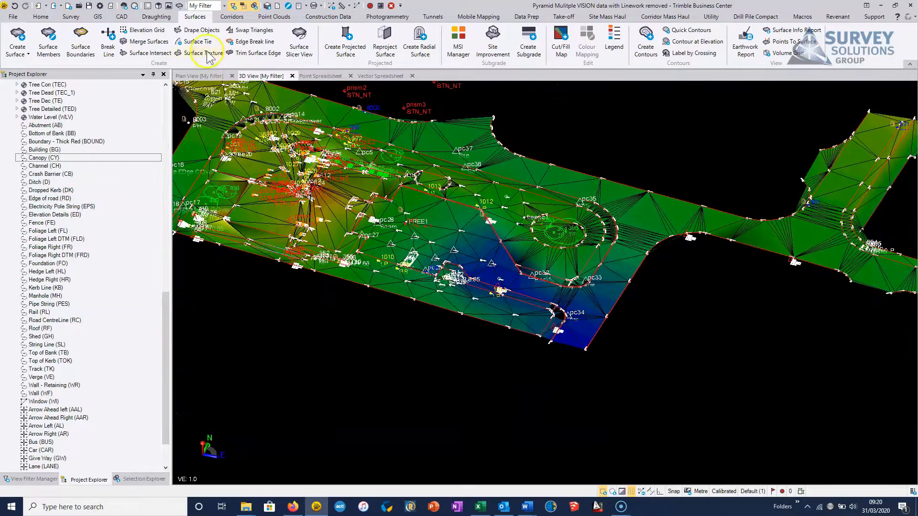
Inspect the surface triangles around the GIVE WAY marking and the road junction in plan
click(210, 77)
scroll(375, 207, up, 4)
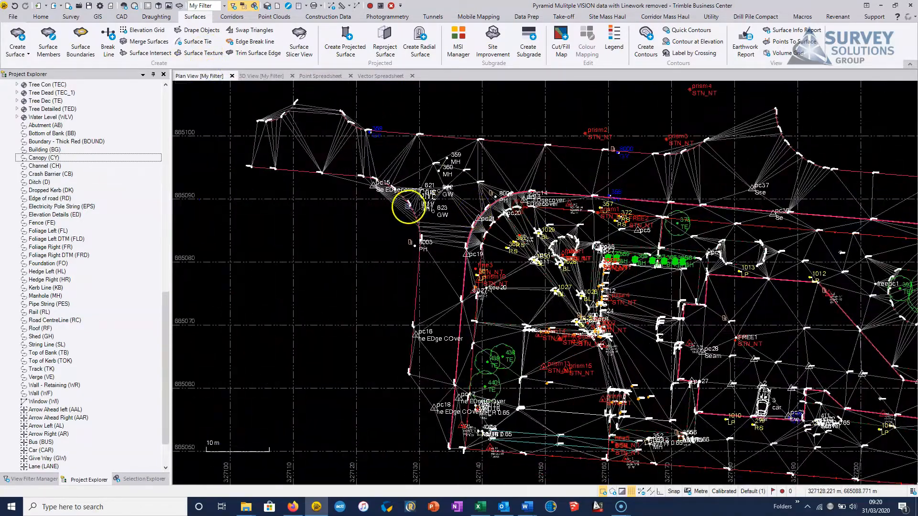
middle_drag(370, 238, 477, 308)
middle_drag(485, 262, 428, 243)
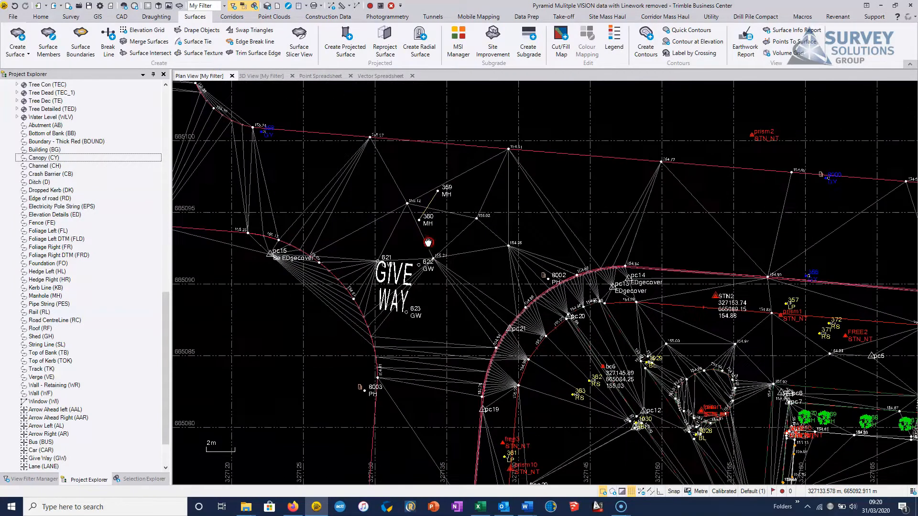
click(317, 130)
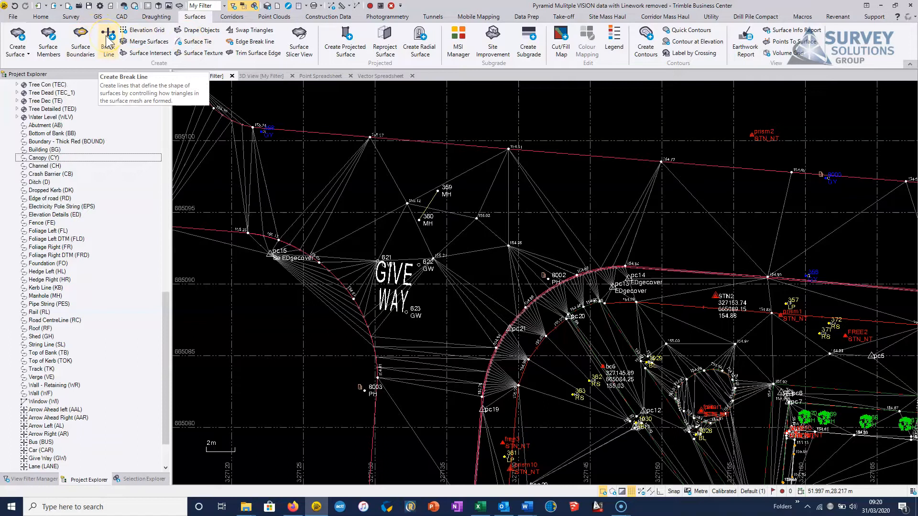
click(416, 197)
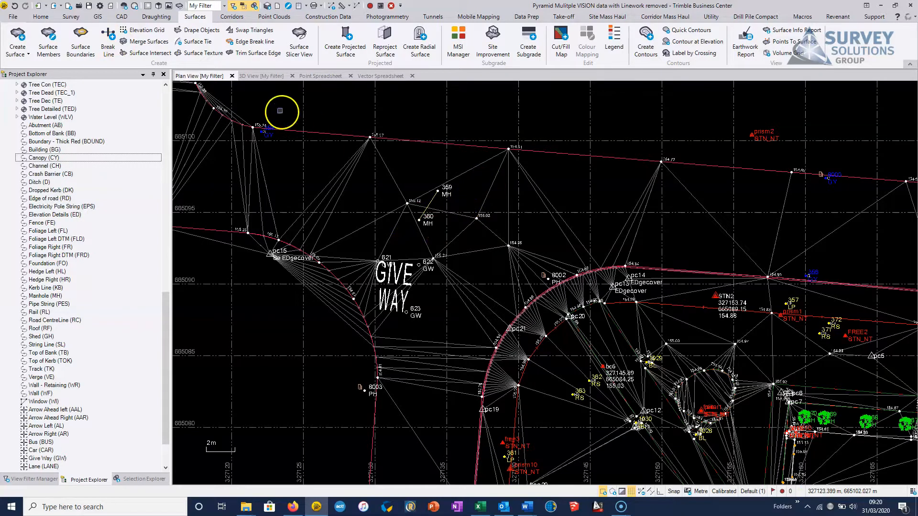
Swap DTM surface triangles across the road, east of manhole 359 and north of the kerb bend
click(236, 36)
click(400, 191)
click(393, 185)
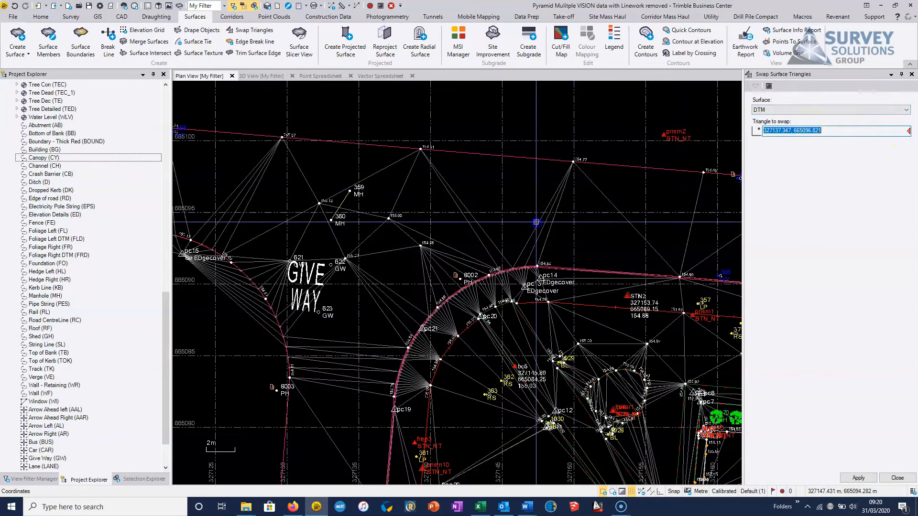
middle_drag(515, 237, 504, 216)
click(489, 221)
Swap several DTM triangles along the inner side of the kerb bend south of pc20, and finish swapping
middle_drag(496, 272, 470, 201)
click(445, 266)
click(430, 283)
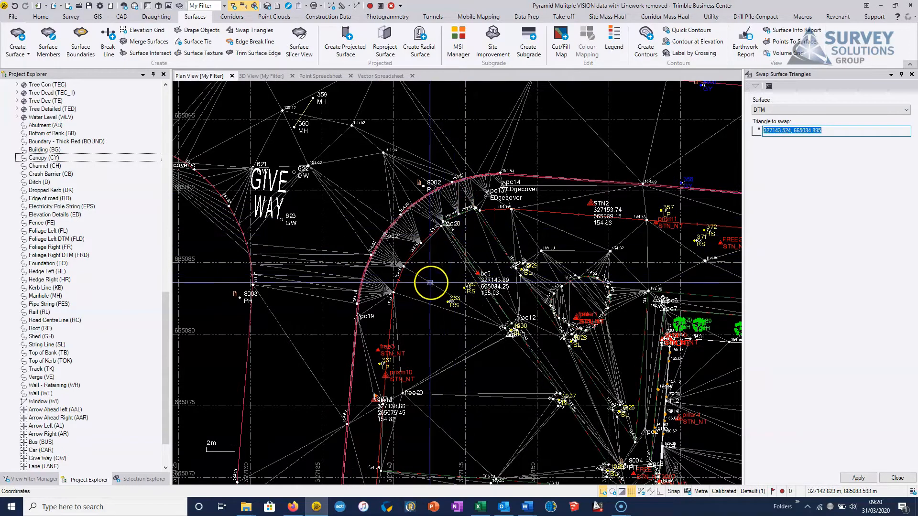
click(417, 307)
click(410, 270)
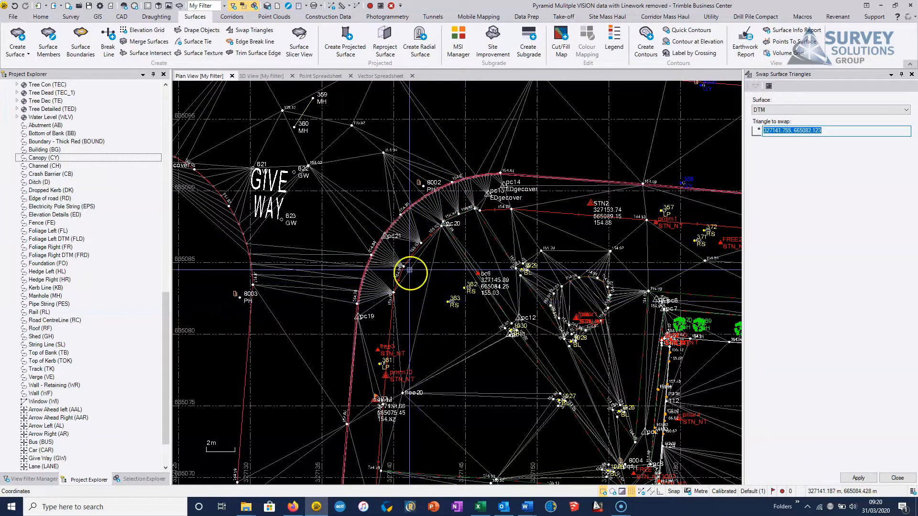
click(421, 292)
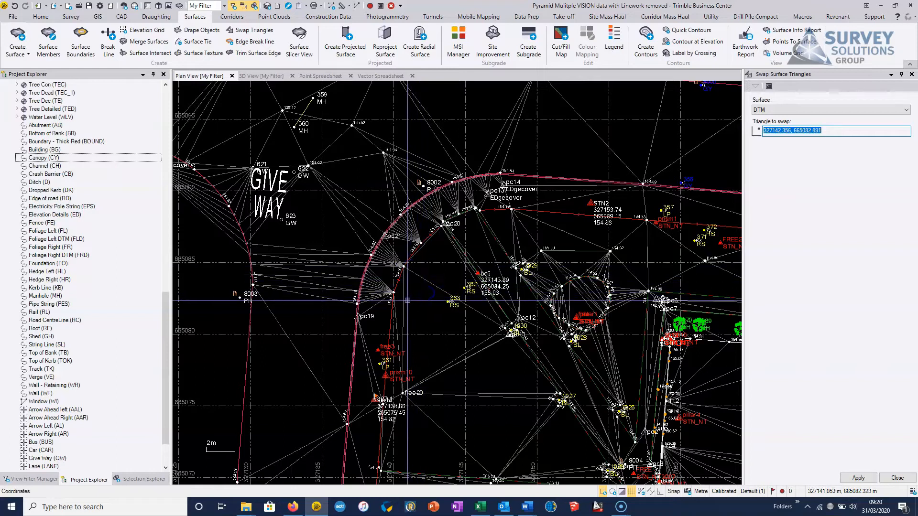
click(404, 298)
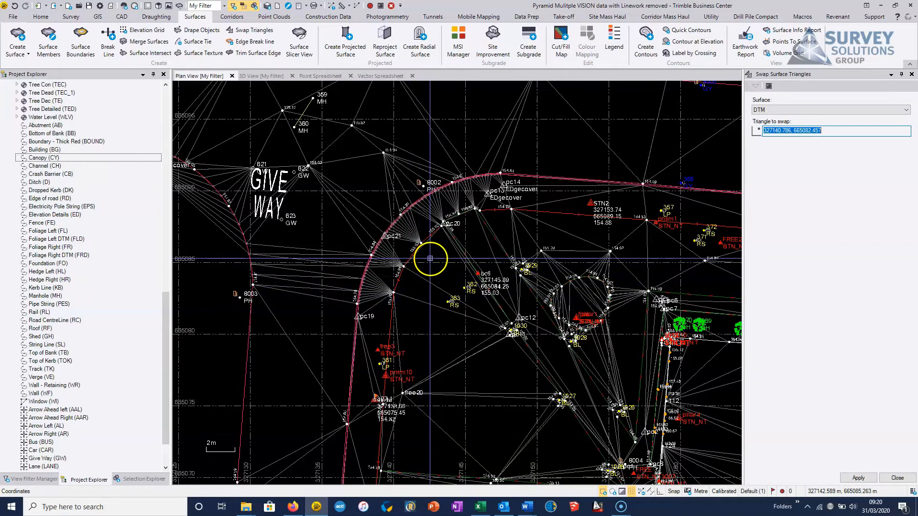
scroll(430, 259, down, 5)
middle_drag(426, 257, 460, 270)
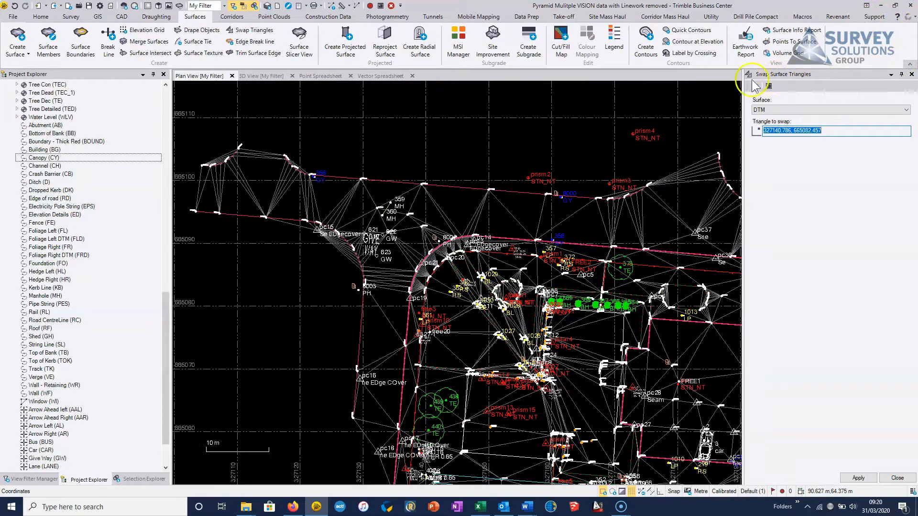
click(911, 74)
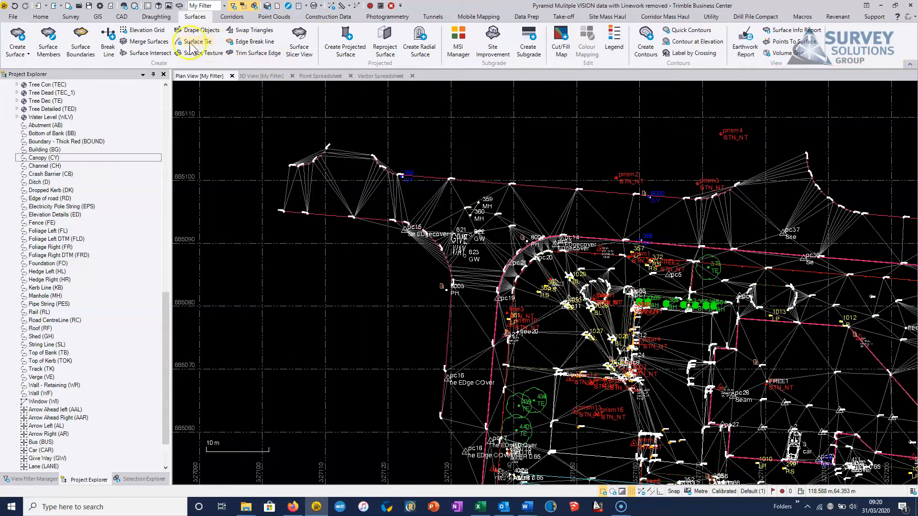
Trim the excess DTM surface edge triangles outside the curved road edge near pc15 with two trim lines
click(256, 58)
scroll(379, 242, up, 4)
scroll(335, 261, up, 1)
middle_drag(338, 266, 385, 287)
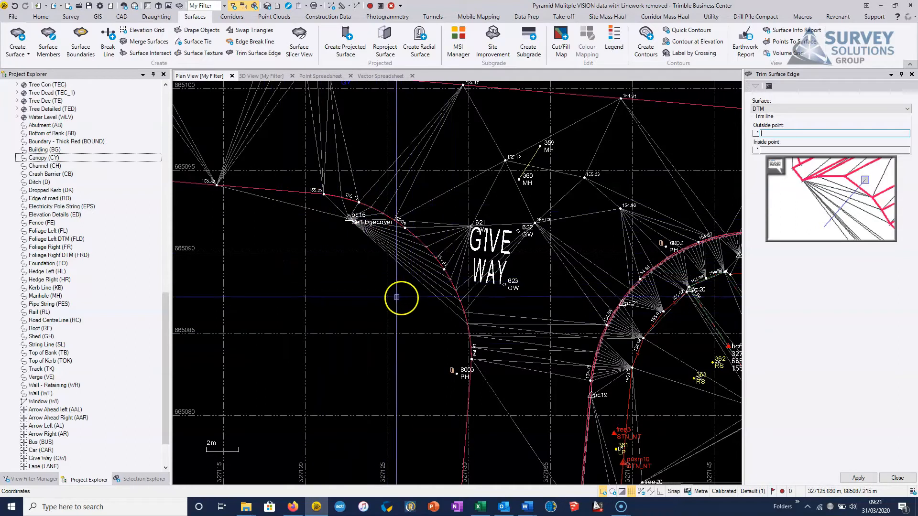
click(359, 287)
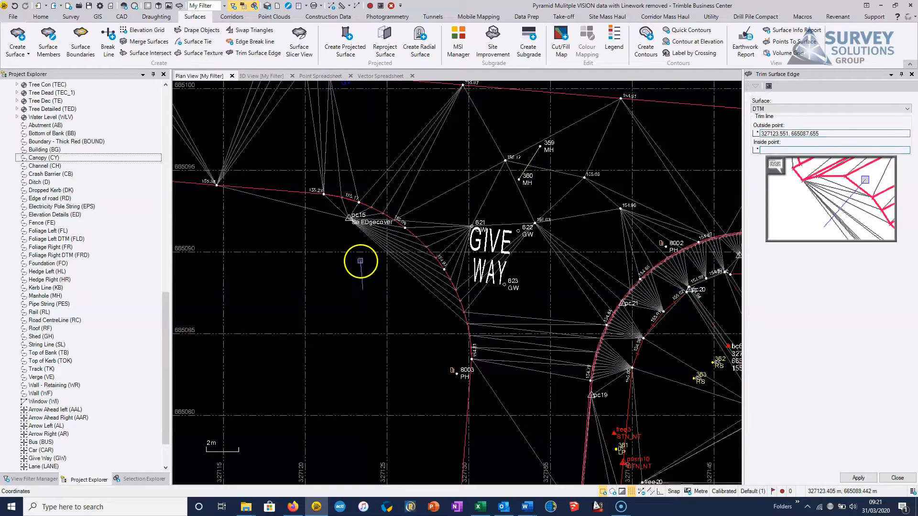
click(364, 185)
click(282, 230)
click(364, 194)
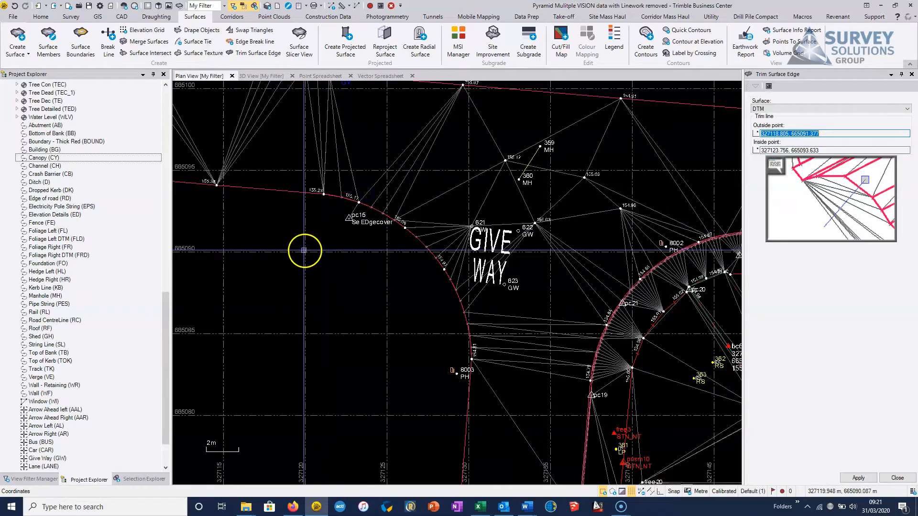
Check the trimmed surface edge at pc15 and the triangles along the road's north-western end
middle_drag(326, 237, 370, 278)
scroll(370, 278, up, 3)
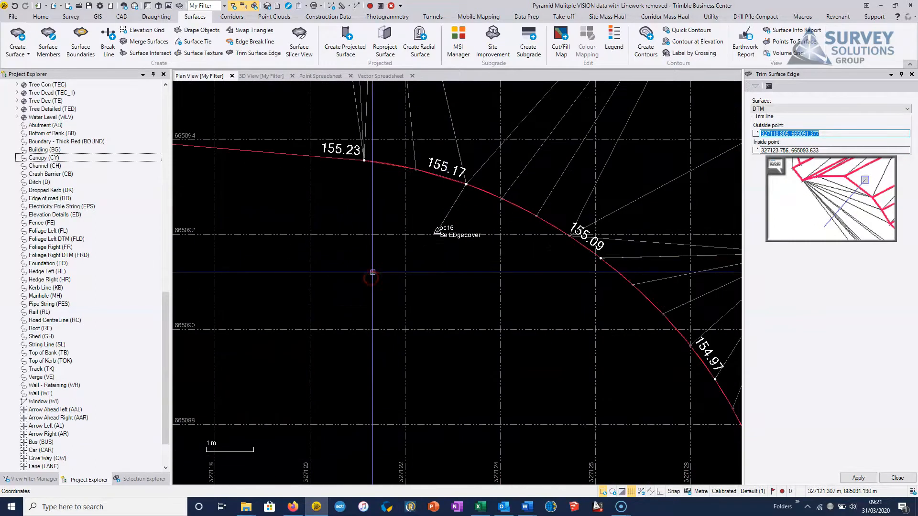
scroll(437, 225, up, 4)
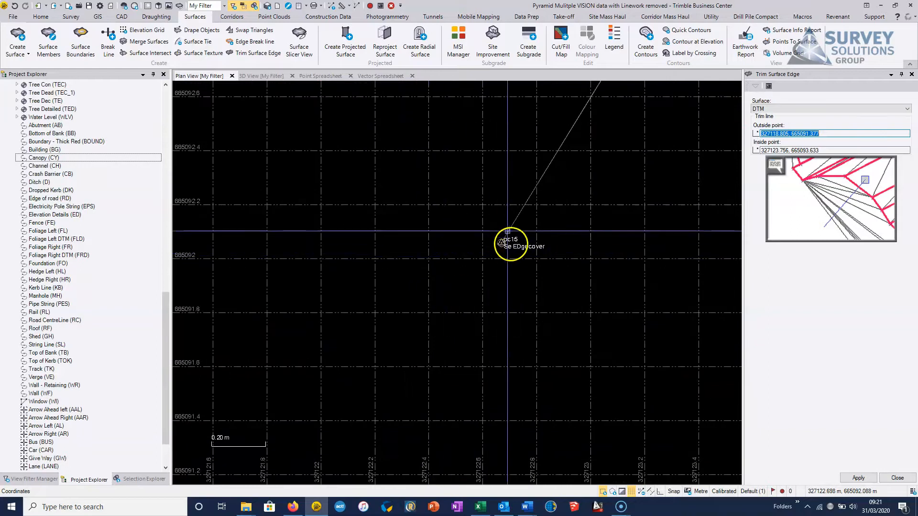
scroll(475, 250, down, 4)
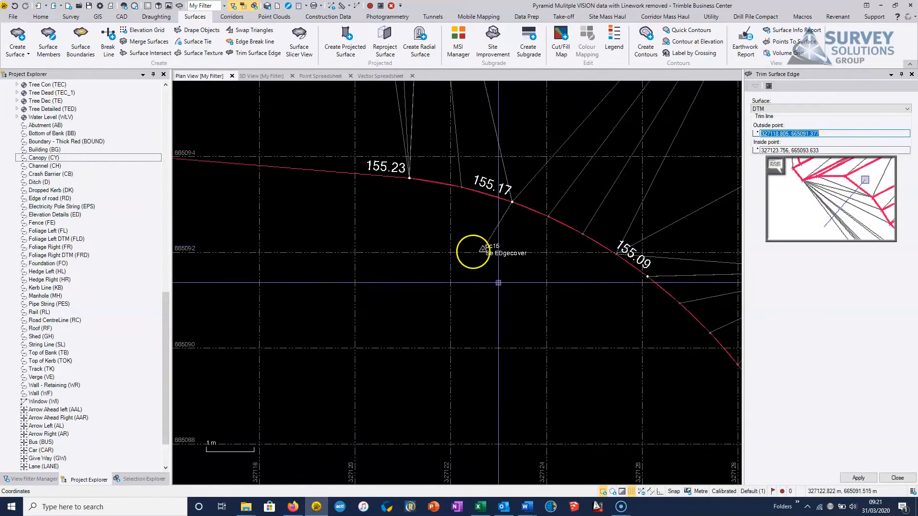
scroll(478, 247, down, 6)
middle_drag(441, 250, 512, 298)
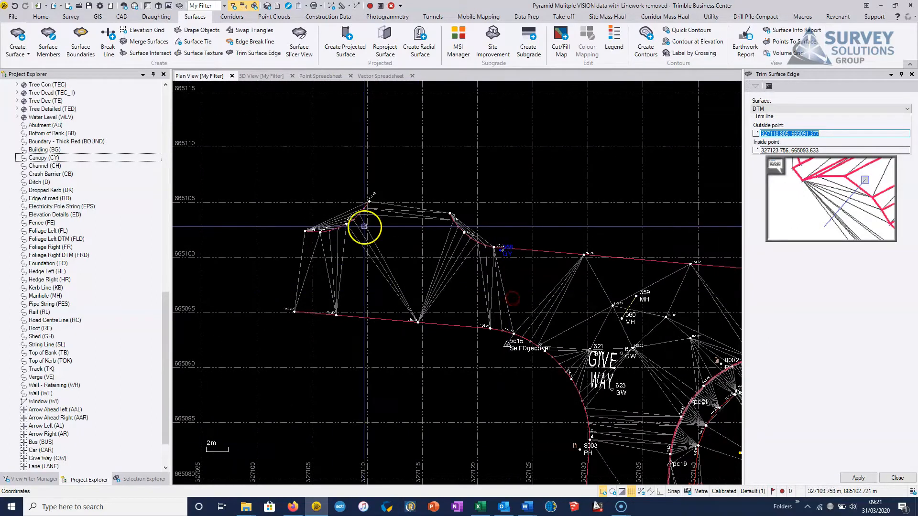
Trim the excess DTM edge triangles outside both curved kerbs of the side-road opening at the road's north-western end with two trim lines
scroll(356, 223, up, 2)
click(325, 171)
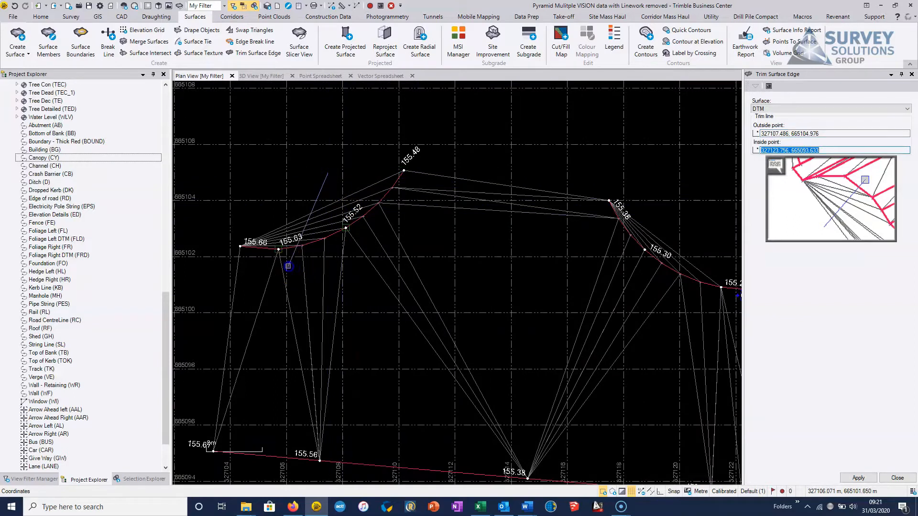
click(288, 266)
middle_drag(568, 264, 323, 251)
click(434, 202)
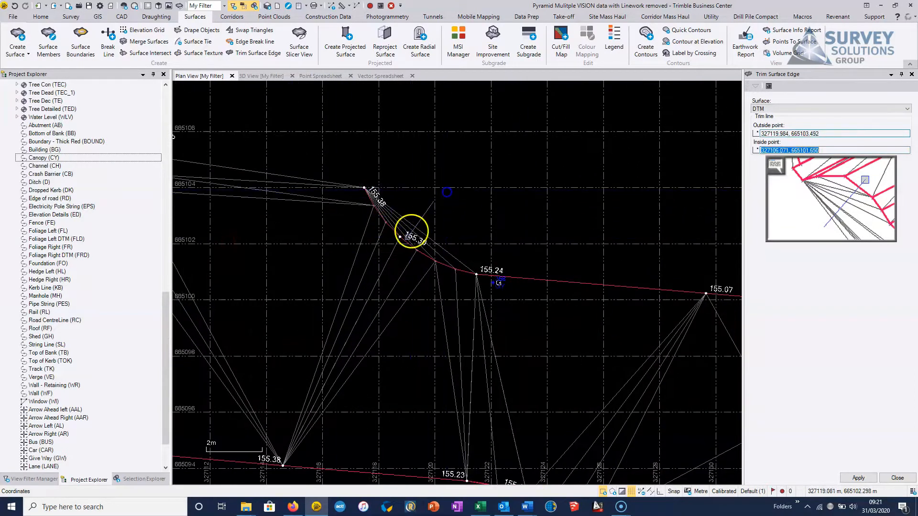
click(335, 232)
Trim the excess DTM edge triangles outside the curved northern road edge beside prism3 with two trim lines
scroll(366, 245, down, 3)
middle_drag(560, 301, 233, 218)
middle_drag(464, 242, 207, 246)
scroll(344, 201, up, 2)
click(400, 177)
click(444, 269)
click(392, 221)
click(389, 286)
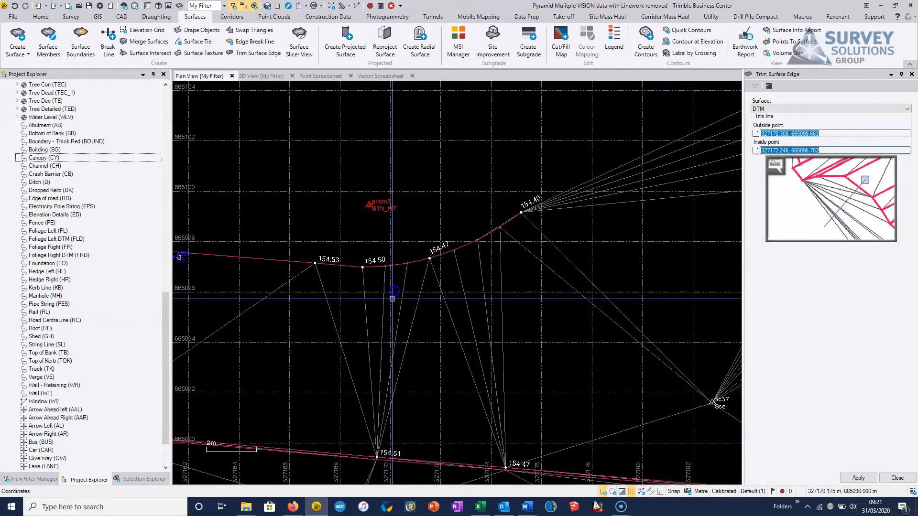
Try to trim the leftover sliver of DTM surface edge at pc15 on the curved road edge
scroll(416, 306, down, 4)
middle_drag(489, 302, 257, 209)
middle_drag(509, 232, 619, 258)
middle_drag(299, 258, 646, 234)
scroll(370, 202, up, 4)
scroll(306, 228, up, 7)
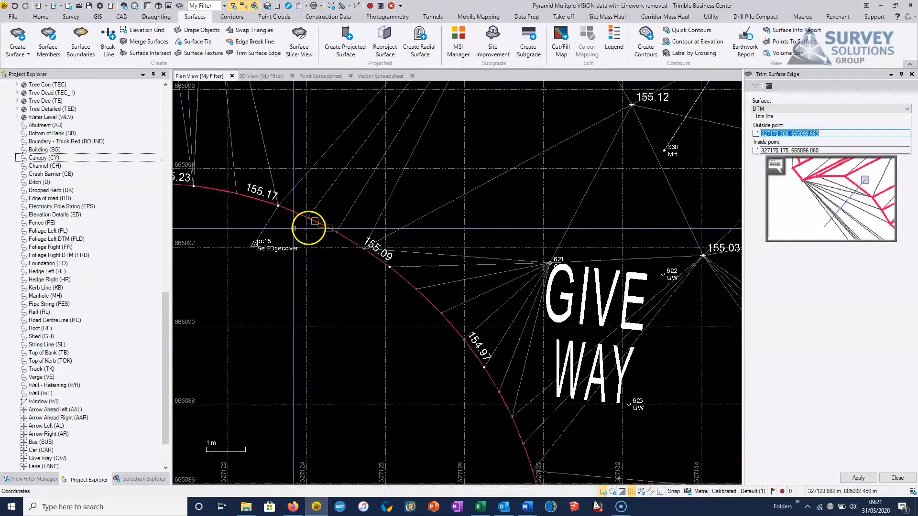
middle_drag(268, 231, 336, 242)
click(357, 254)
click(315, 262)
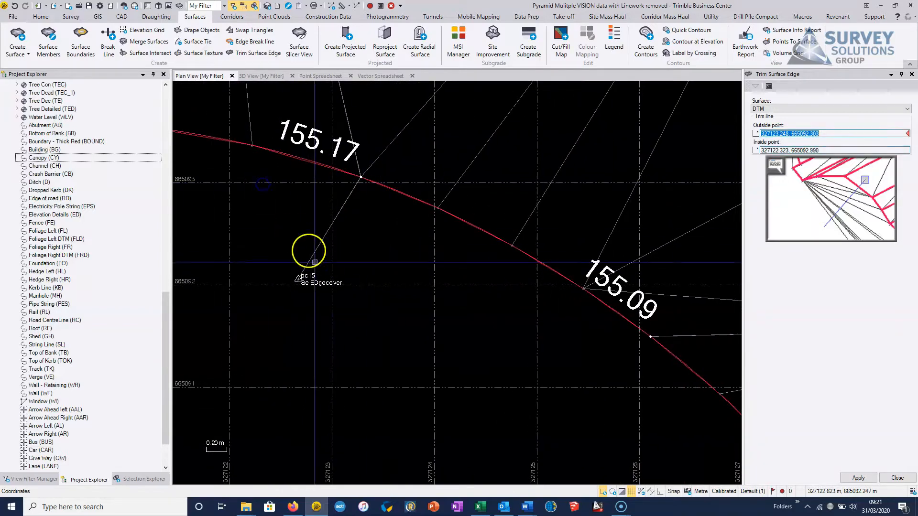
scroll(299, 306, down, 10)
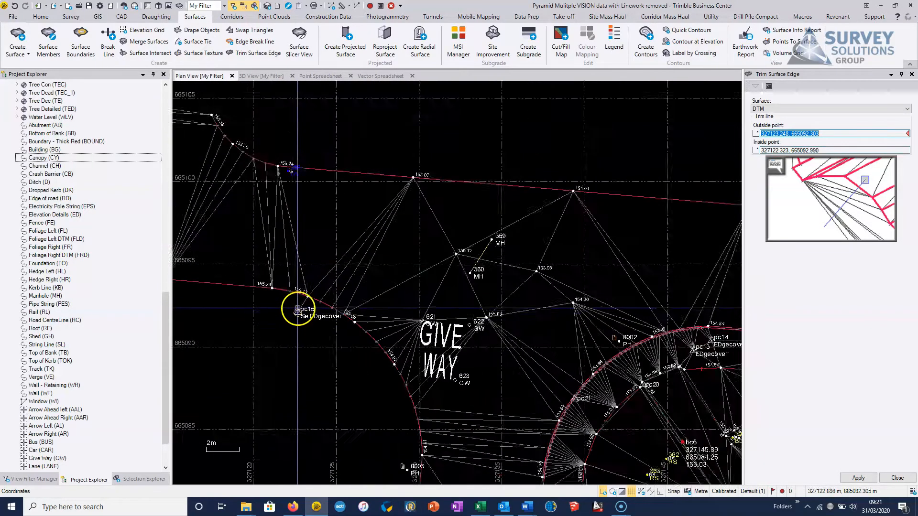
Try to trim the DTM edge triangles outside the curved kerb at the road's eastern end
middle_drag(498, 287, 387, 231)
middle_drag(552, 232, 256, 213)
middle_drag(509, 233, 275, 225)
scroll(554, 200, up, 3)
click(476, 160)
click(515, 253)
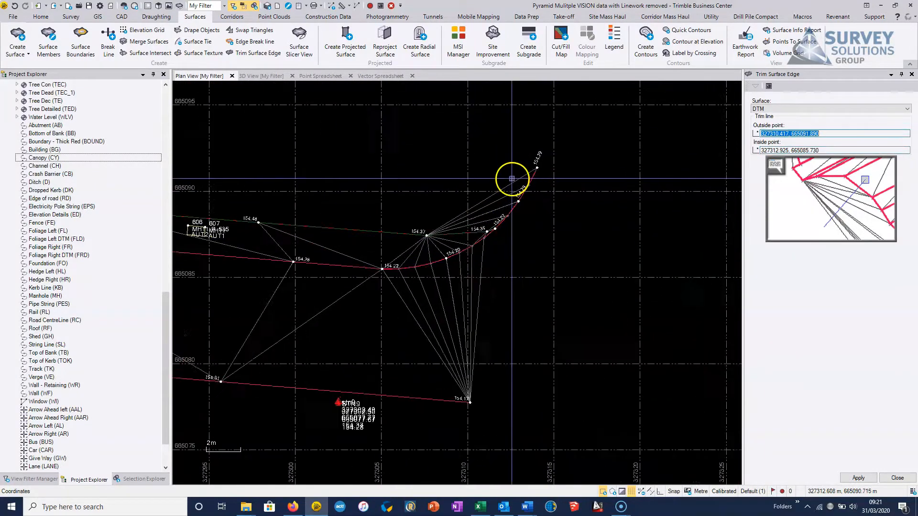
scroll(512, 178, up, 3)
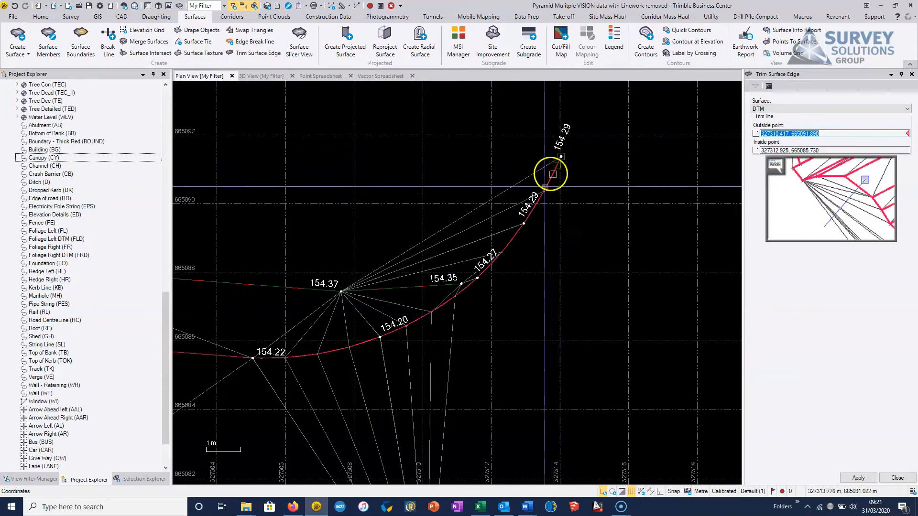
Trim the DTM edge triangles outside the kerb curve beside STN3 with two trim lines, and finish trimming
scroll(554, 180, down, 3)
middle_drag(464, 240, 573, 242)
middle_drag(359, 249, 465, 249)
scroll(463, 279, up, 3)
middle_drag(322, 277, 578, 269)
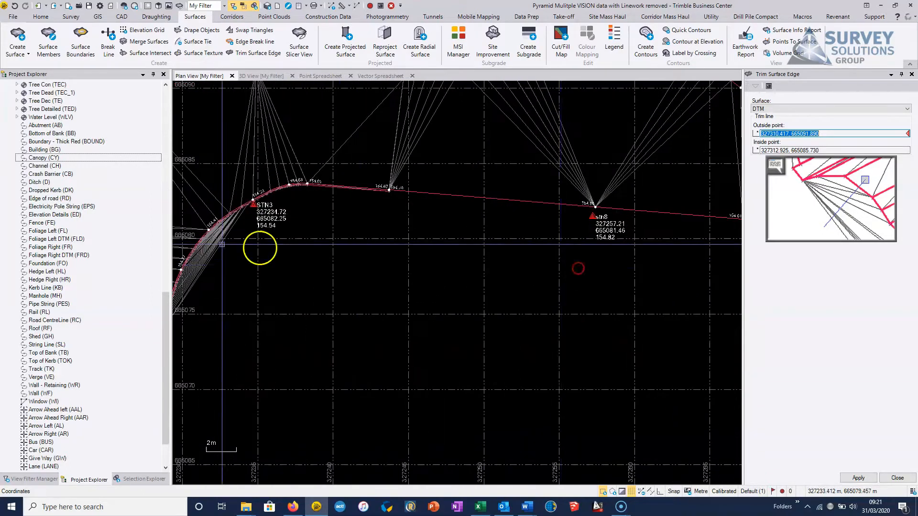
middle_drag(325, 249, 465, 246)
click(369, 287)
click(298, 247)
scroll(337, 289, down, 1)
click(313, 215)
click(348, 252)
scroll(348, 252, up, 4)
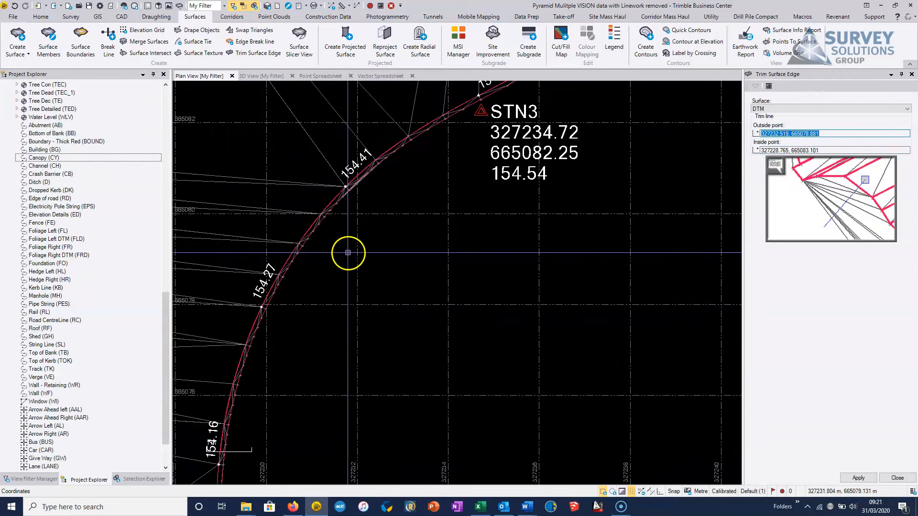
scroll(364, 217, down, 7)
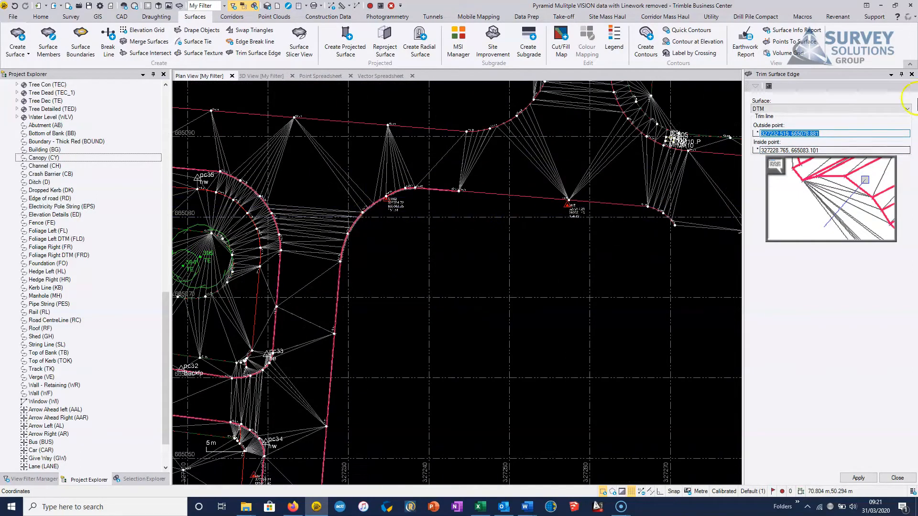
click(911, 74)
Remove the edge-cover point pc15 from the DTM surface members, check the surrounding surface edge, and finish editing members
scroll(491, 276, down, 3)
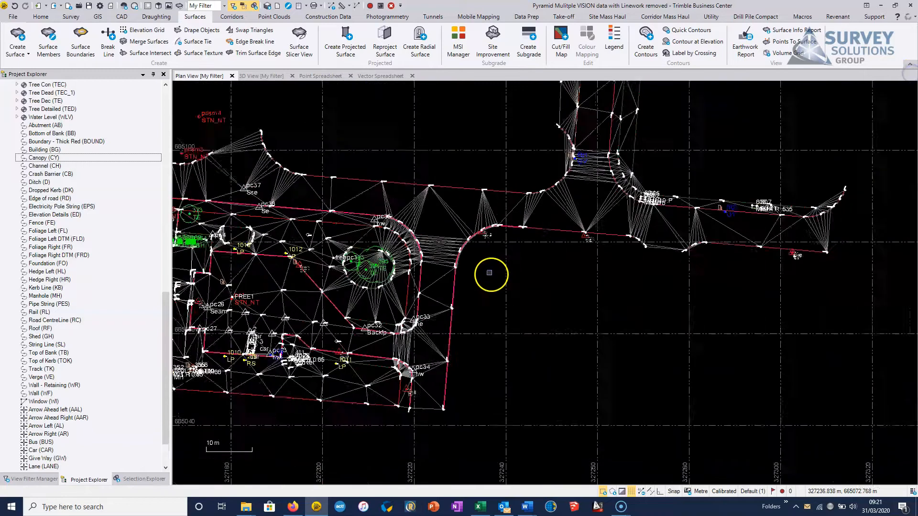
middle_drag(378, 213, 562, 232)
middle_drag(338, 211, 478, 225)
scroll(497, 227, up, 6)
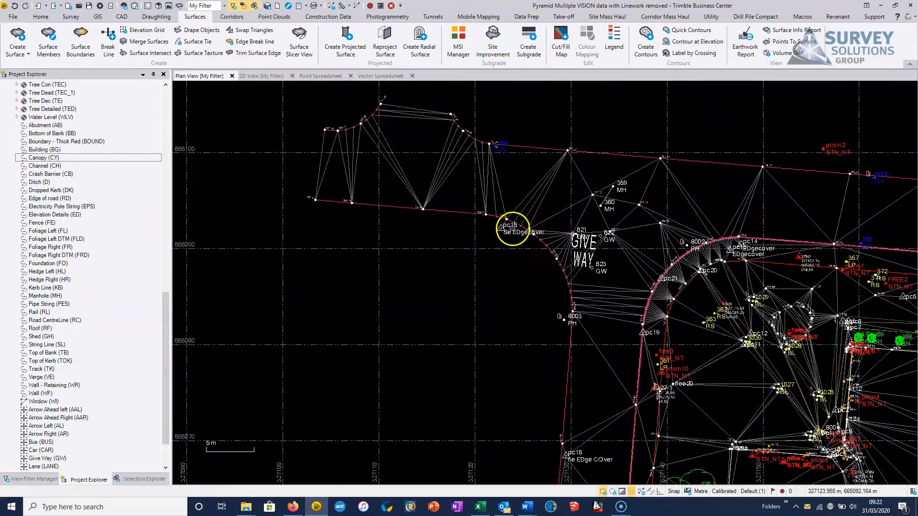
scroll(473, 218, up, 2)
middle_drag(392, 192, 457, 278)
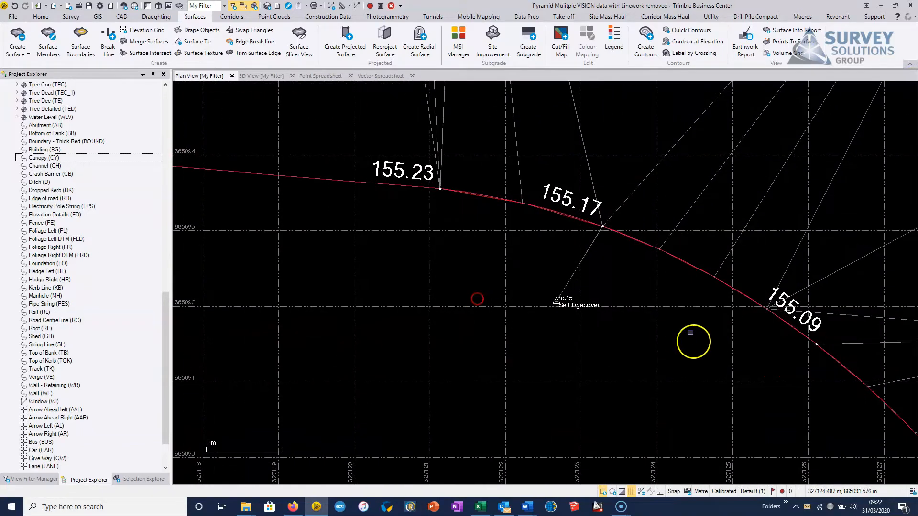
scroll(571, 303, down, 4)
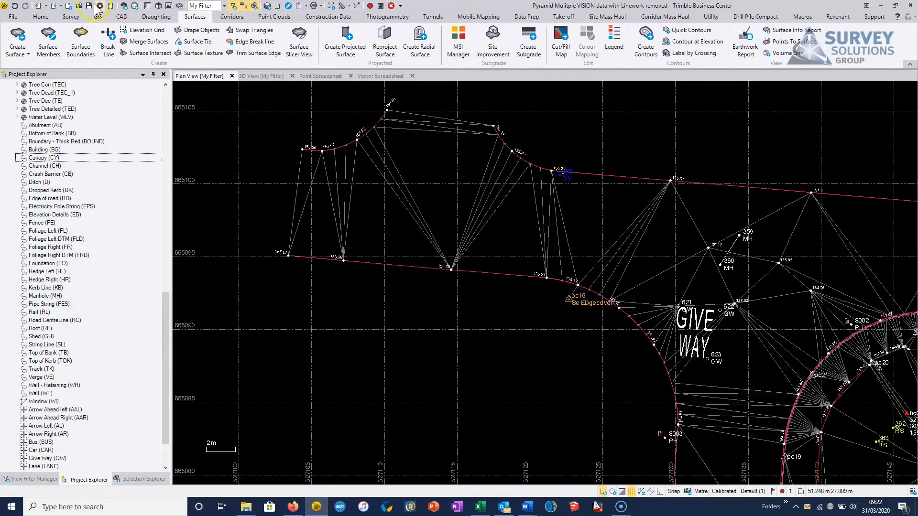
click(831, 165)
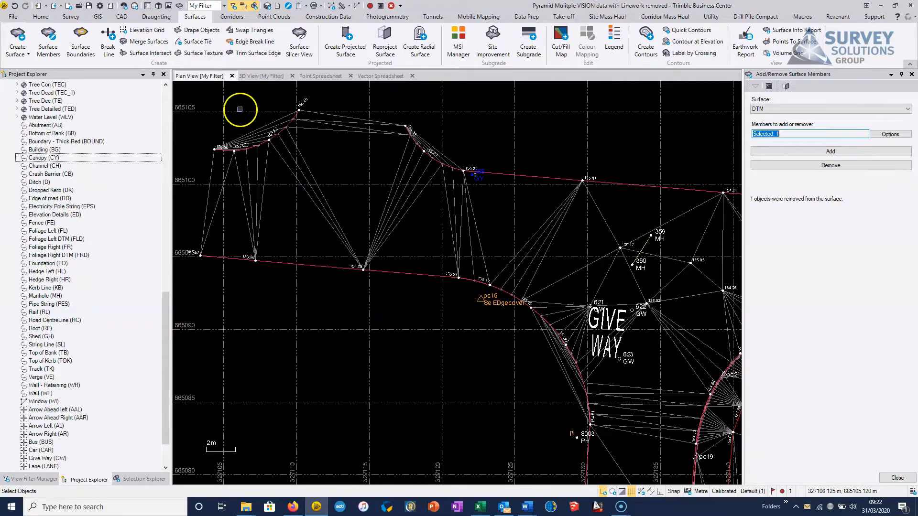
scroll(490, 299, up, 2)
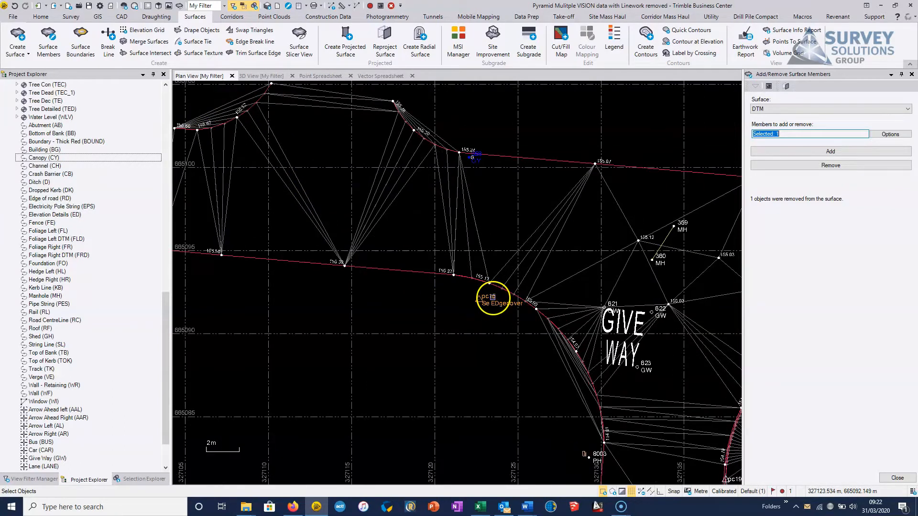
scroll(486, 327, down, 1)
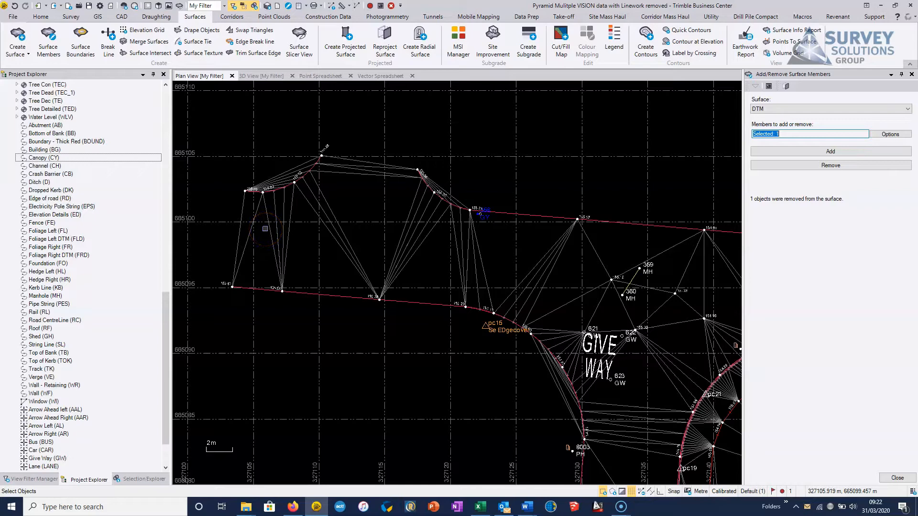
scroll(455, 344, down, 4)
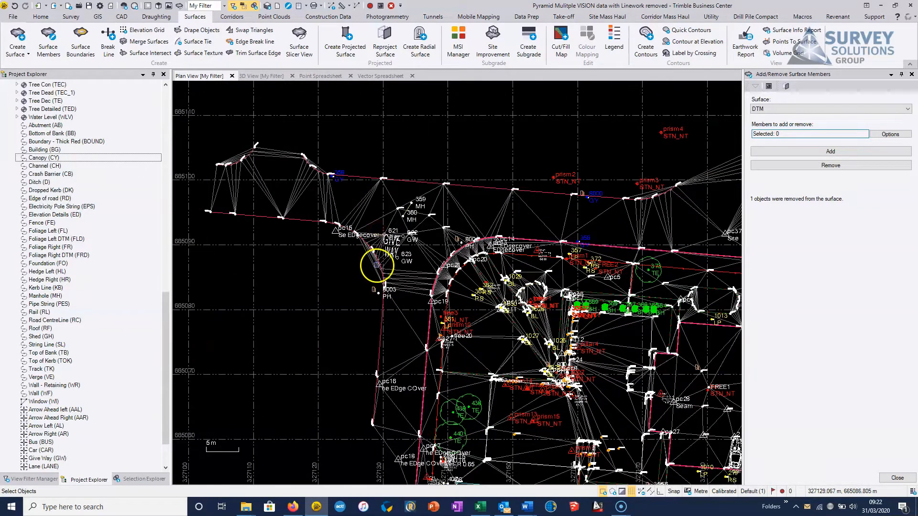
scroll(376, 244, down, 2)
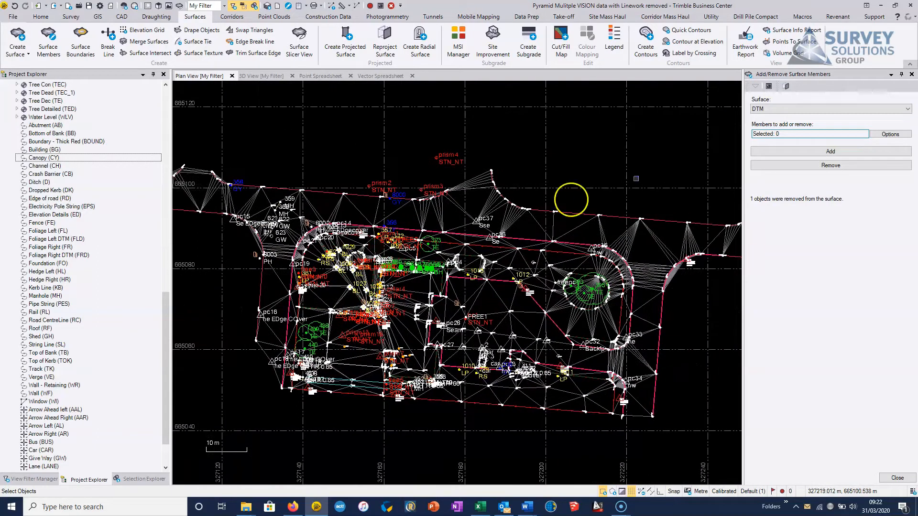
click(911, 75)
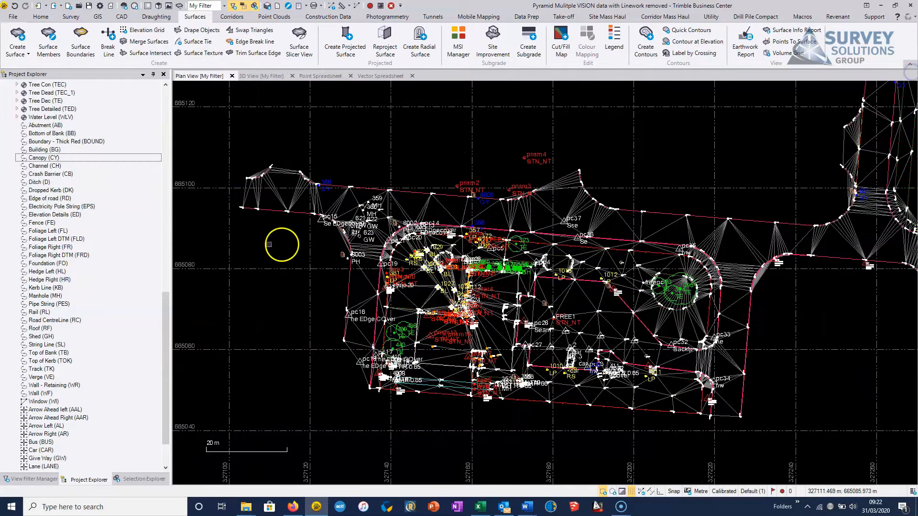
Examine the DTM edge around pc15 in plan, and inspect the whole surface in 3D for height spikes
scroll(398, 224, down, 2)
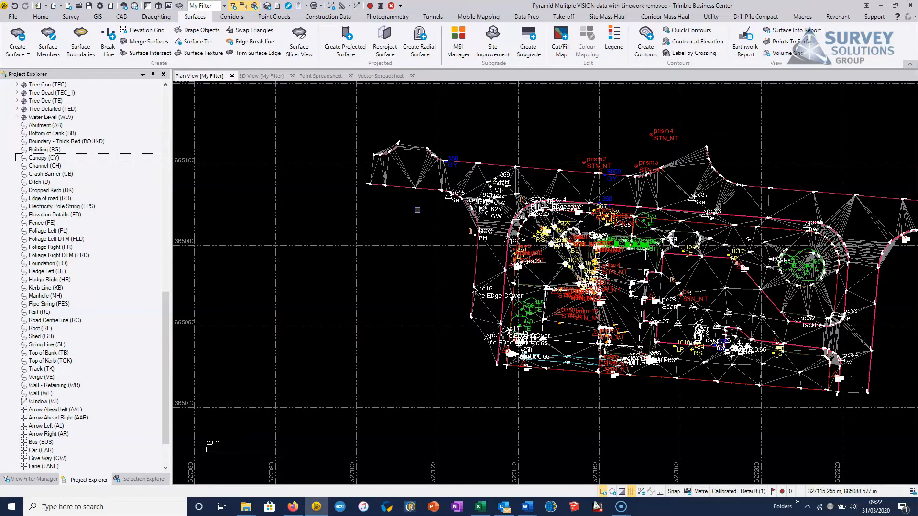
scroll(424, 210, up, 4)
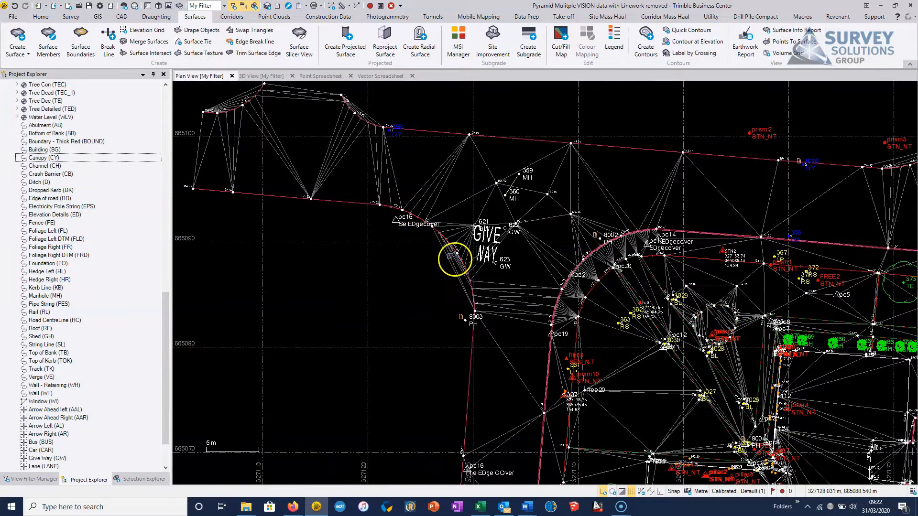
middle_drag(304, 179, 374, 262)
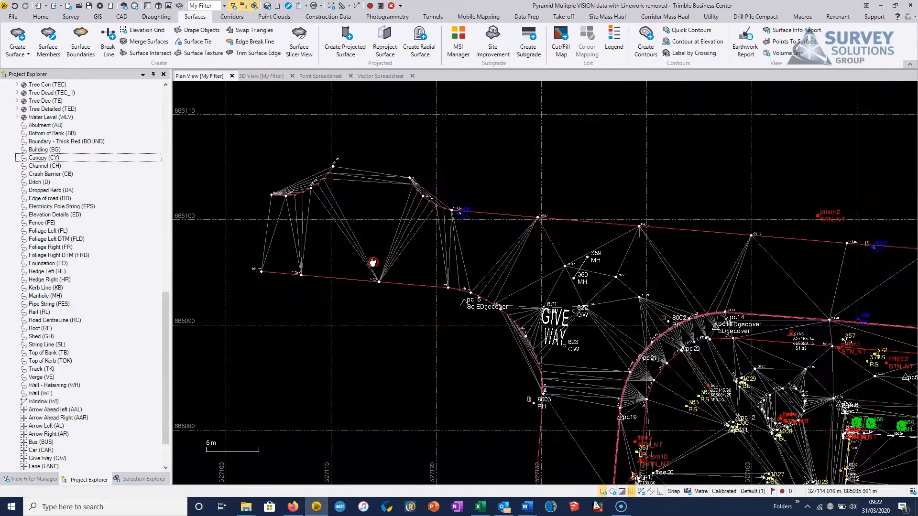
scroll(306, 145, down, 2)
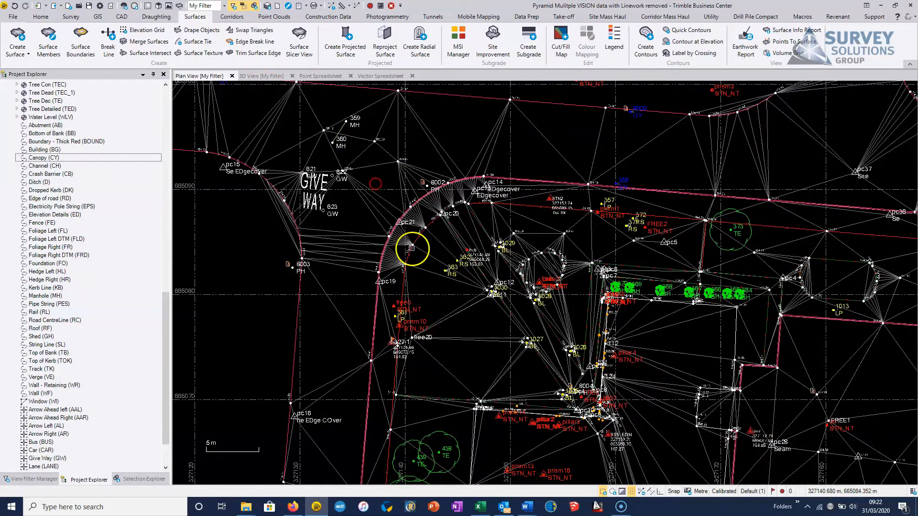
click(262, 76)
right_drag(414, 261, 631, 244)
scroll(303, 293, up, 1)
middle_drag(341, 310, 445, 271)
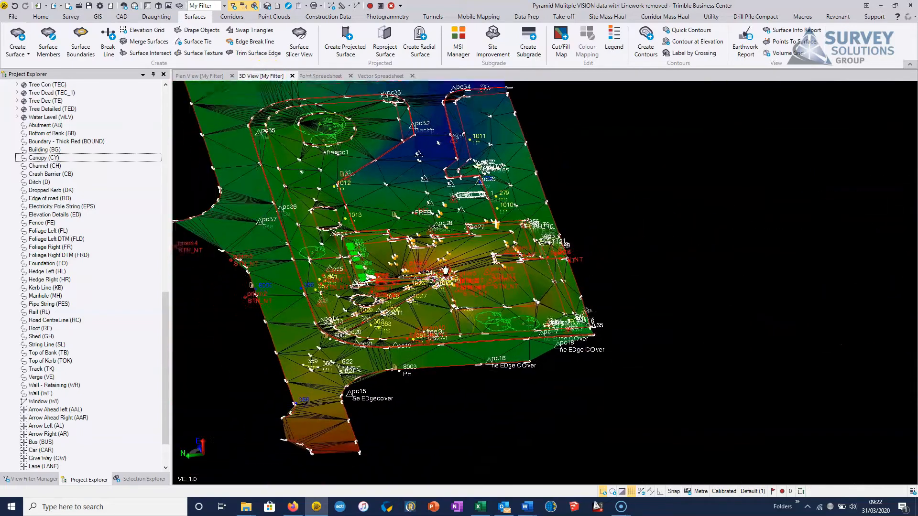
scroll(471, 311, up, 10)
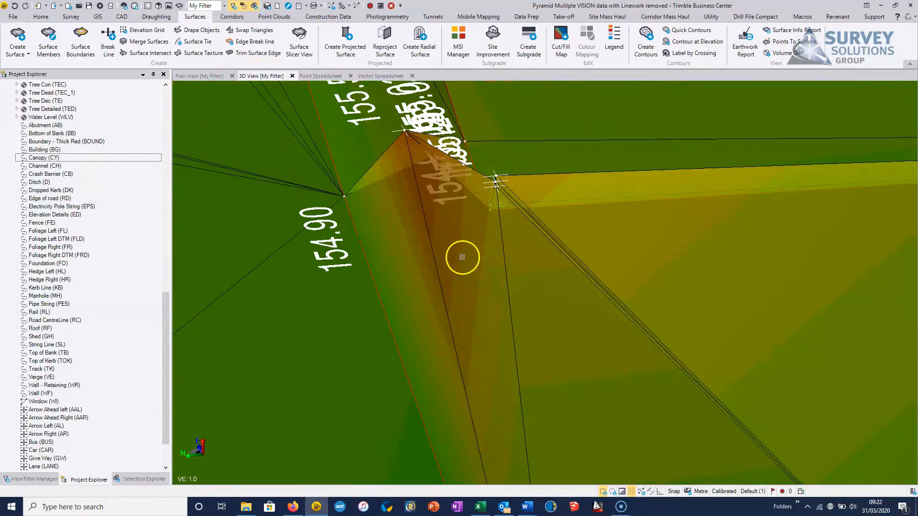
right_drag(459, 255, 509, 336)
middle_drag(508, 336, 505, 346)
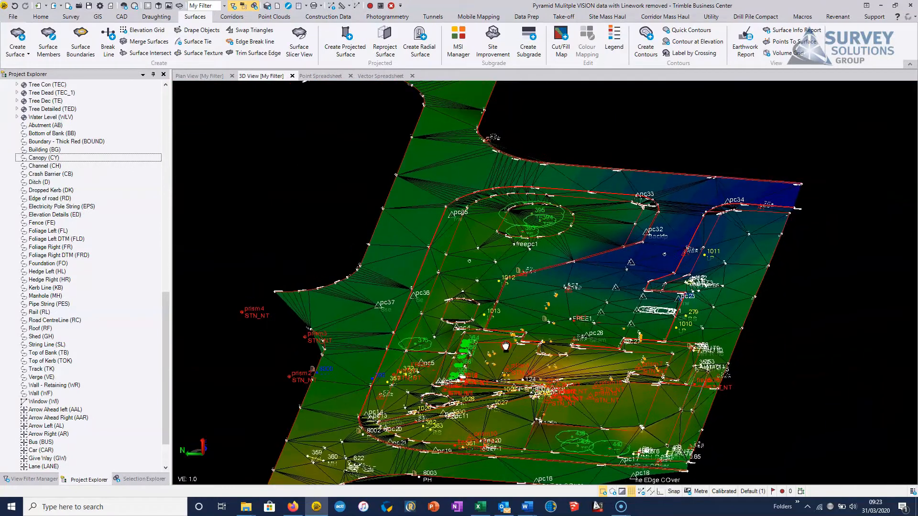
Remove the raised points around the 155.50 level near free20 from the DTM surface members
scroll(524, 353, up, 10)
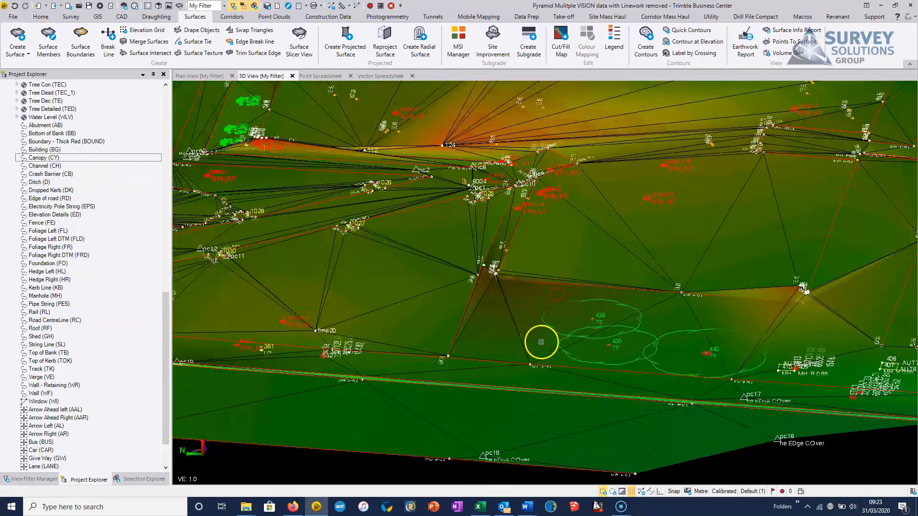
right_drag(460, 267, 586, 253)
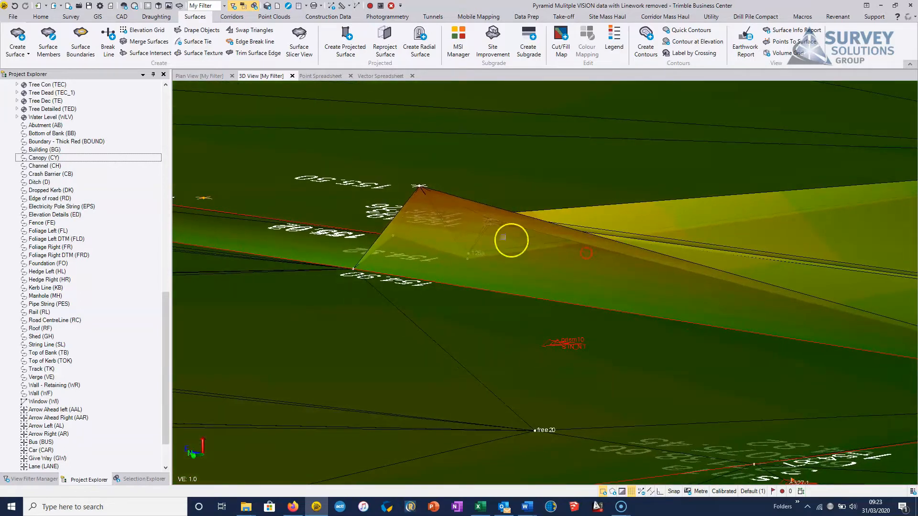
drag(399, 225, 511, 170)
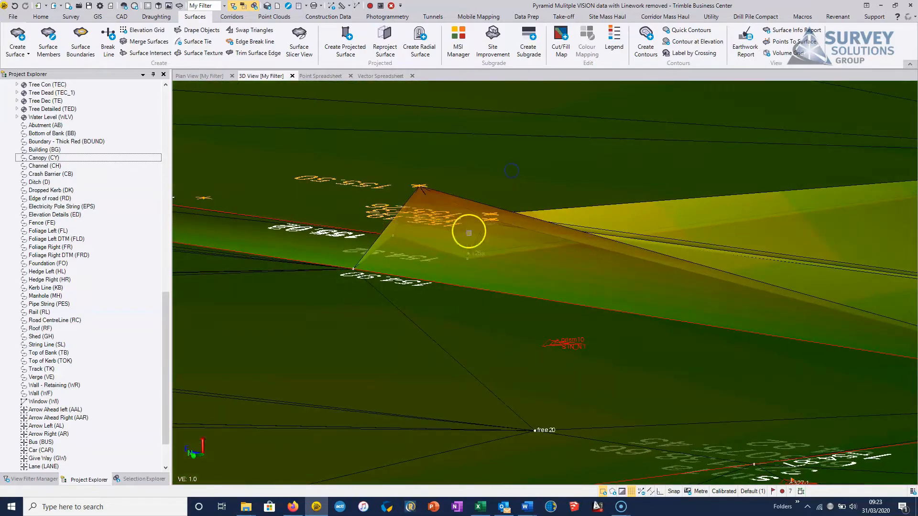
click(50, 33)
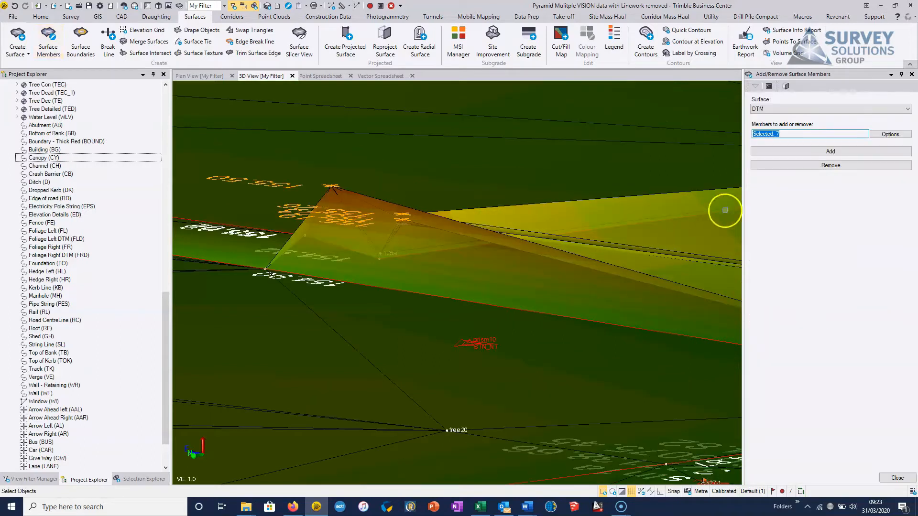
click(785, 166)
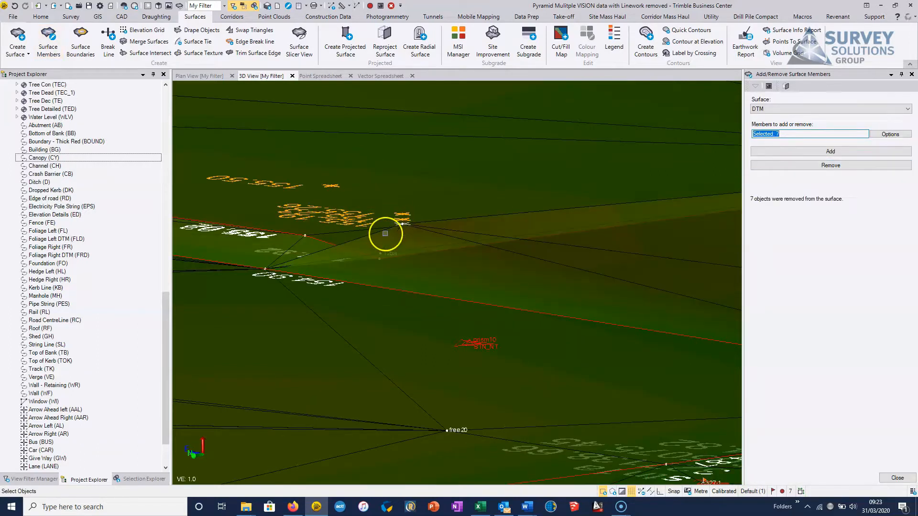
click(395, 228)
drag(378, 232, 430, 190)
click(830, 165)
Remove the cluster of raised points around the 155.47 level near tree 440 from the DTM surface members
scroll(407, 223, down, 4)
middle_drag(561, 233, 402, 339)
scroll(454, 304, up, 8)
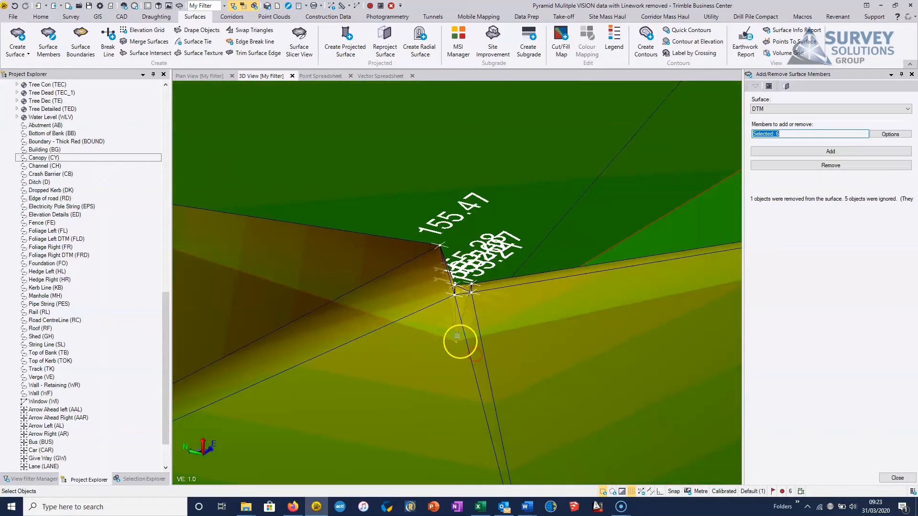
scroll(452, 332, up, 1)
drag(406, 302, 508, 184)
click(832, 166)
scroll(601, 230, down, 5)
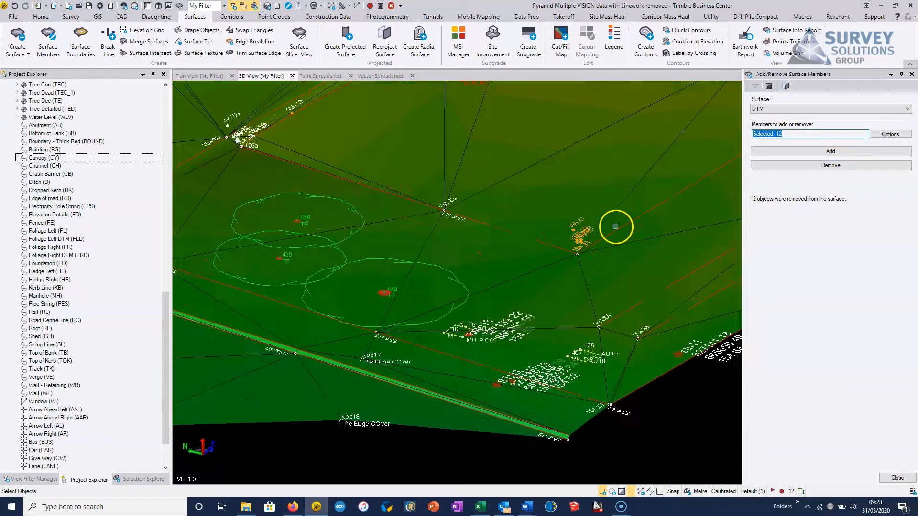
Remove the raised point 124 in the middle of the site from the DTM surface members
scroll(616, 227, down, 3)
middle_drag(616, 227, 595, 348)
scroll(595, 348, down, 3)
middle_drag(561, 314, 402, 326)
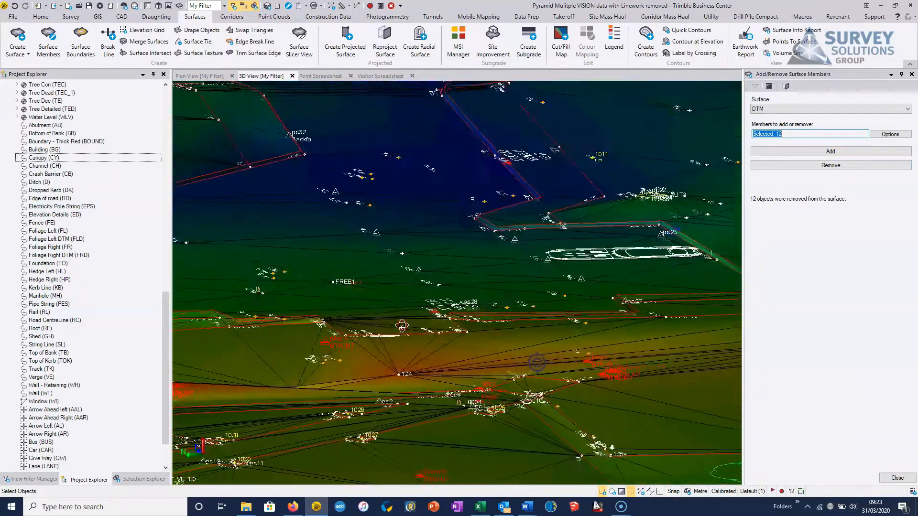
scroll(397, 378, up, 4)
drag(390, 382, 438, 345)
click(831, 165)
scroll(529, 273, down, 3)
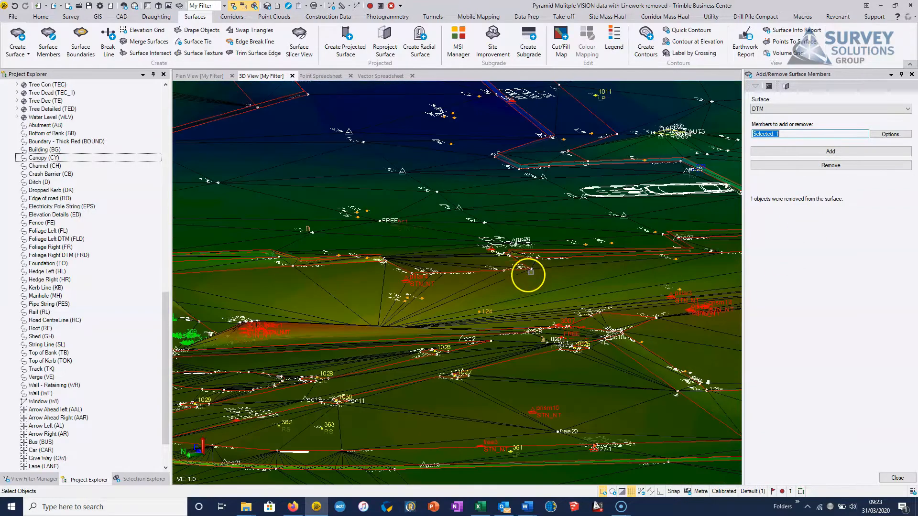
Remove the raised points along the ridge near pc7 from the DTM surface members, including the remaining ones labelled 155.13
middle_drag(414, 267, 412, 311)
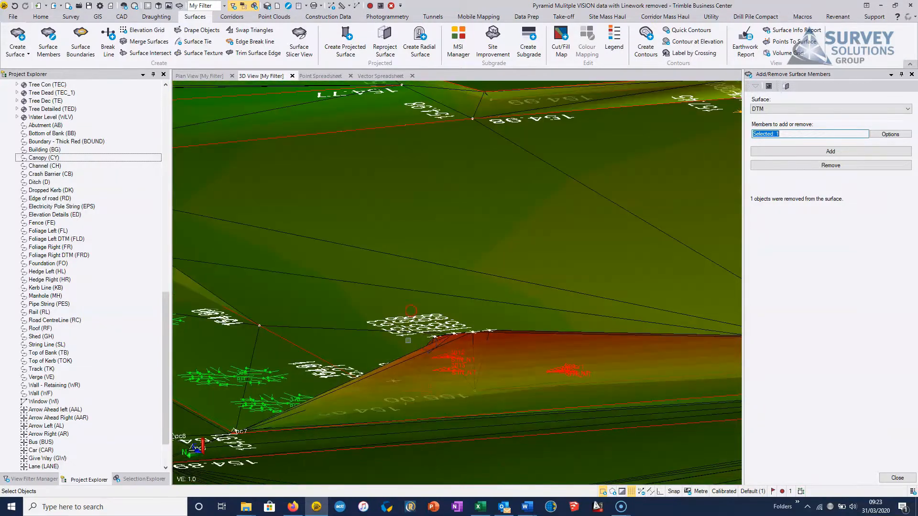
drag(407, 359, 518, 299)
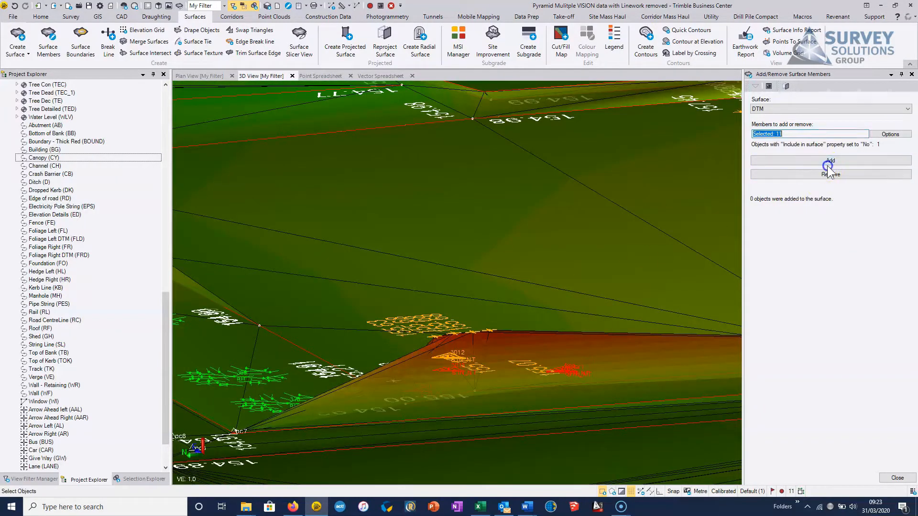
click(830, 174)
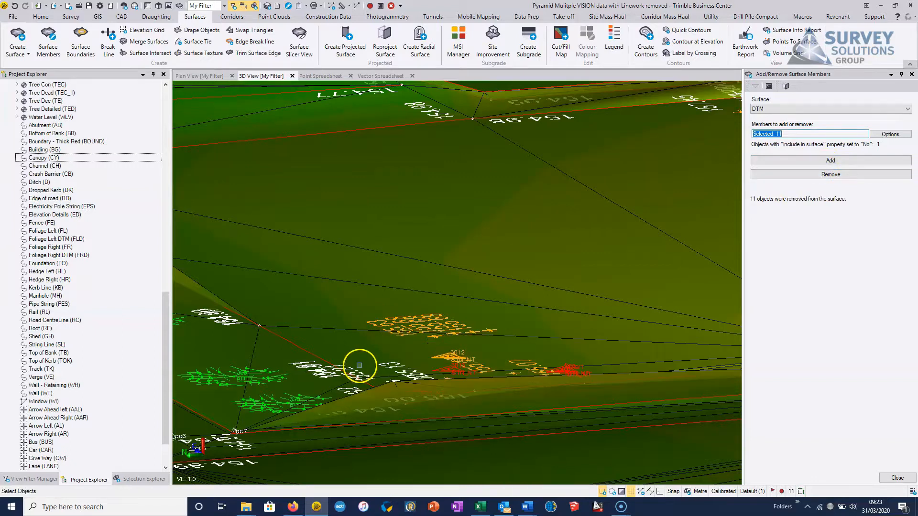
scroll(537, 253, down, 2)
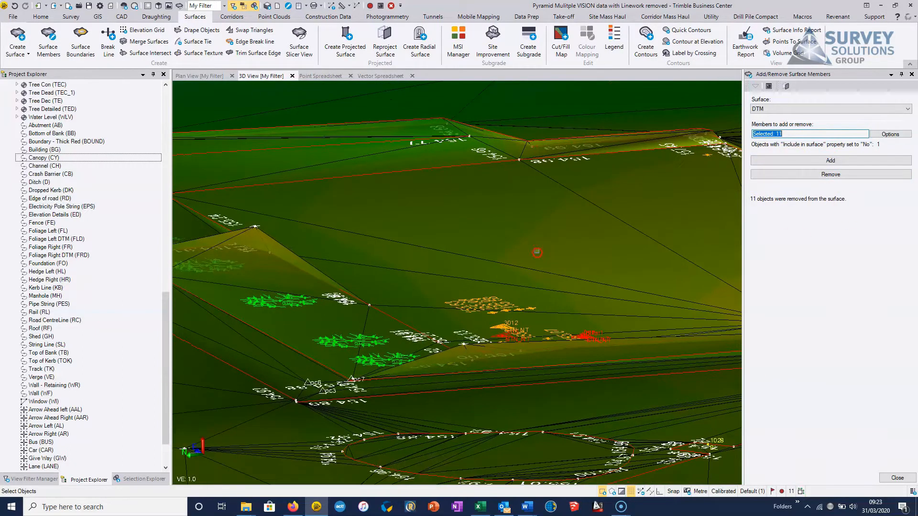
scroll(449, 344, up, 3)
click(491, 338)
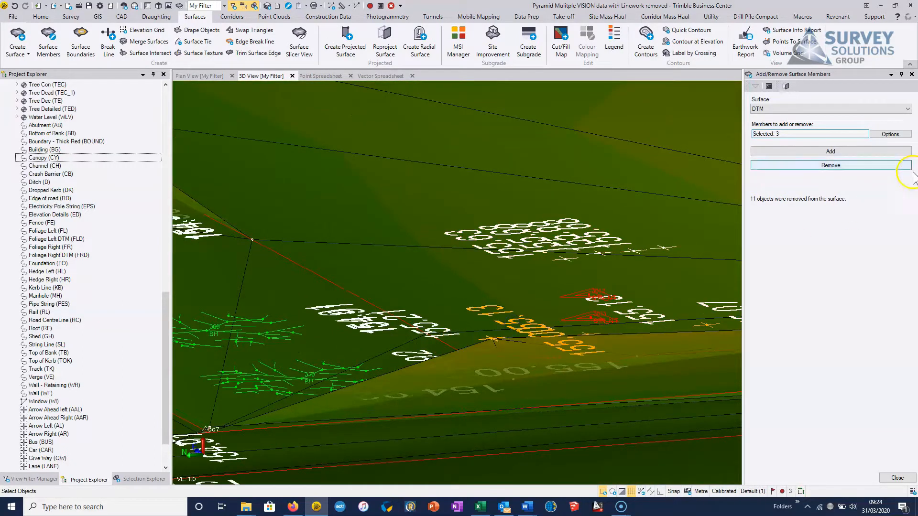
click(831, 165)
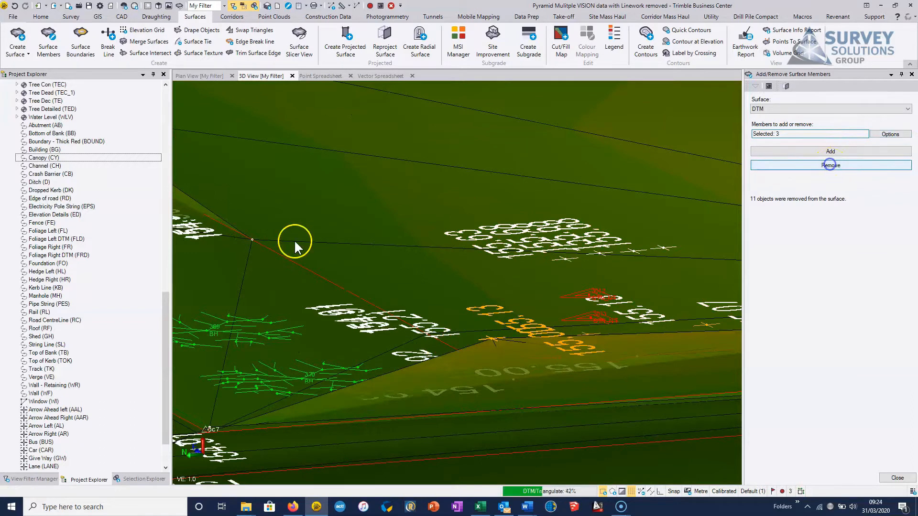
Remove the raised 155.24 point beside the row of trees from the DTM surface members
scroll(696, 344, up, 2)
middle_drag(442, 215, 713, 333)
shift+middle_drag(562, 272, 496, 269)
click(588, 225)
click(830, 165)
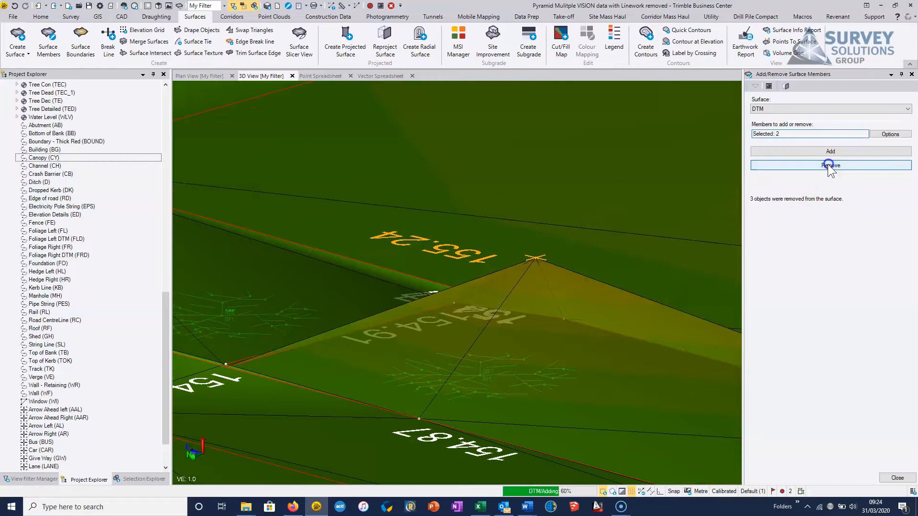
scroll(560, 240, down, 3)
right_click(556, 243)
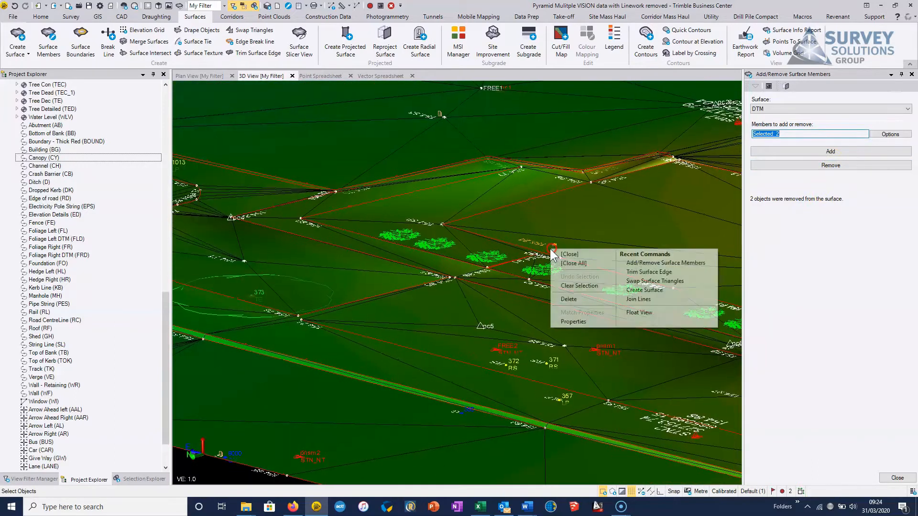
key(Escape)
Inspect the whole DTM surface in 3D from several sides for any remaining height spikes
scroll(628, 423, up, 5)
shift+middle_drag(655, 385, 595, 368)
scroll(653, 220, down, 3)
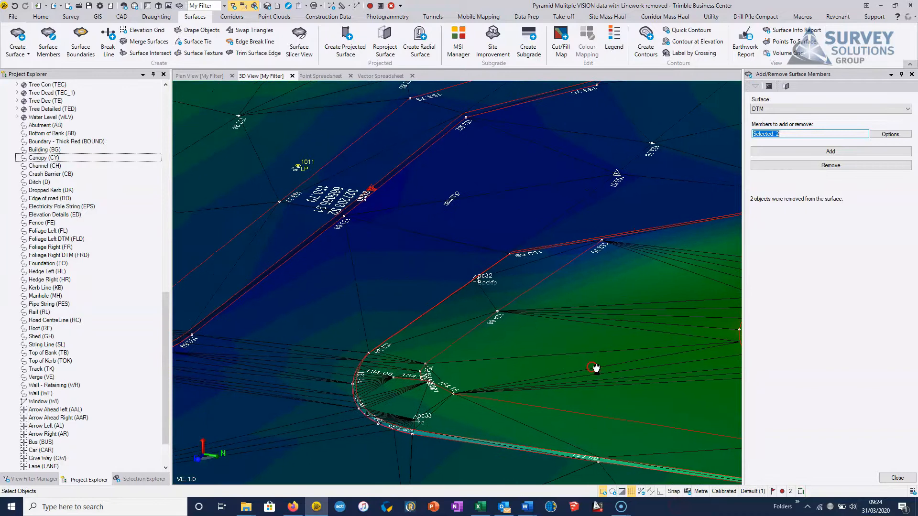
shift+middle_drag(392, 235, 607, 418)
shift+middle_drag(318, 226, 256, 352)
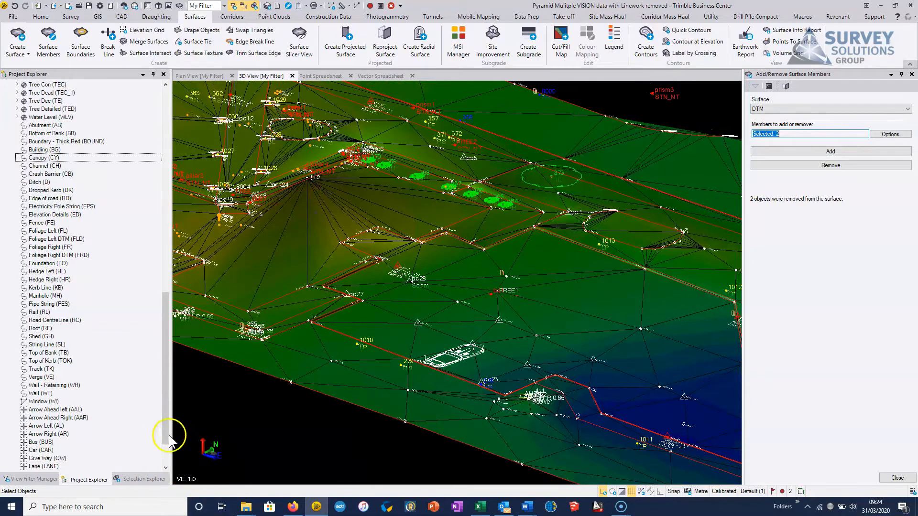
middle_drag(440, 288, 586, 368)
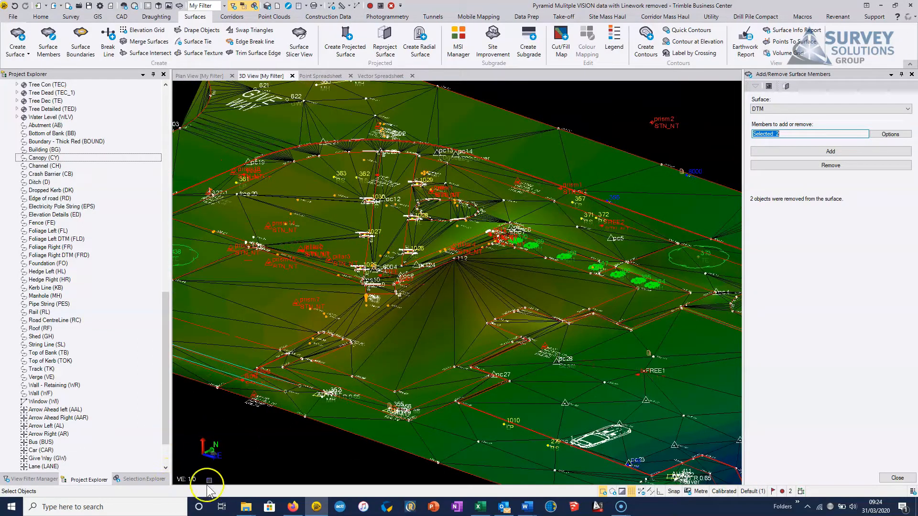
middle_drag(492, 249, 512, 342)
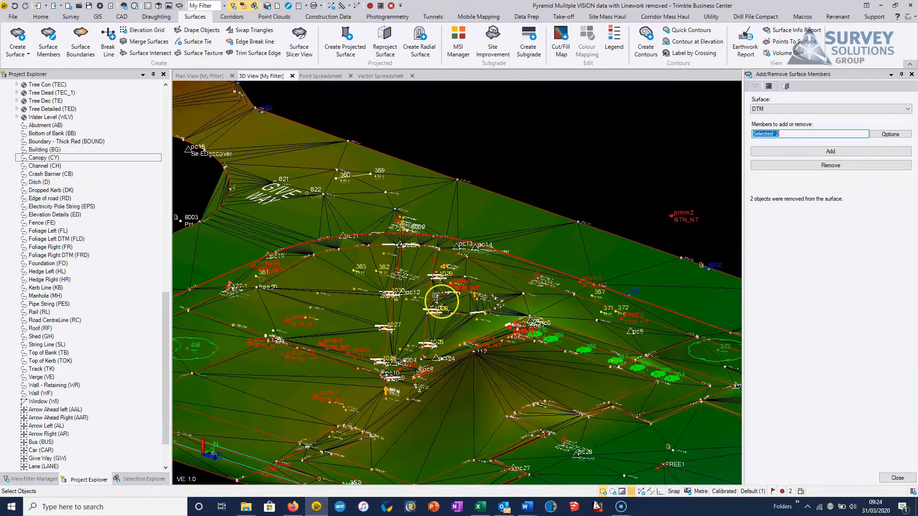
mouse_move(395, 275)
right_down()
mouse_move(431, 253)
mouse_move(478, 287)
mouse_move(573, 287)
mouse_move(524, 319)
right_up()
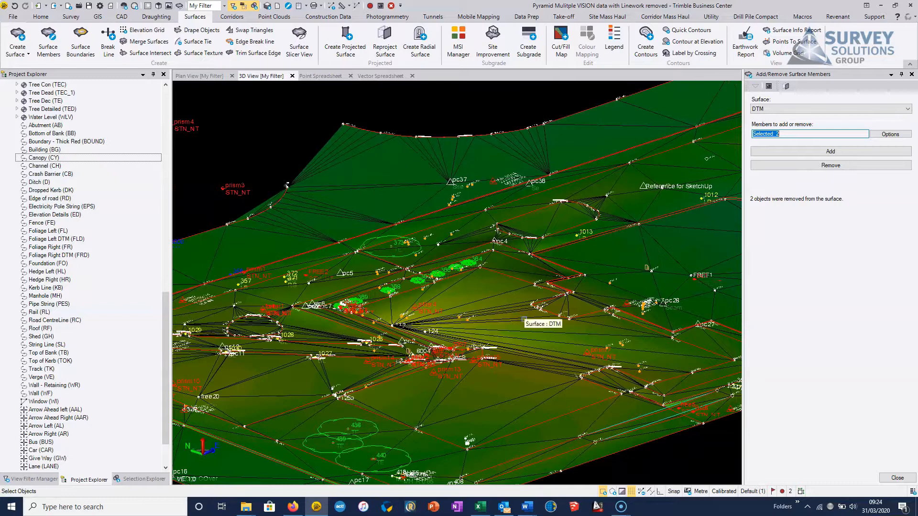
middle_drag(437, 338, 495, 274)
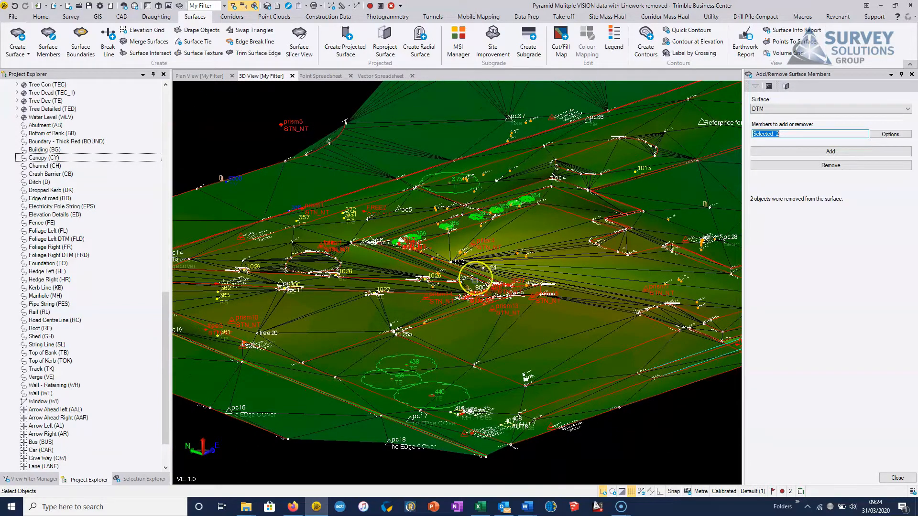
Set the 3D view's vertical exaggeration to 3.0 and inspect the surface relief across the site
shift+scroll(467, 285, up, 1)
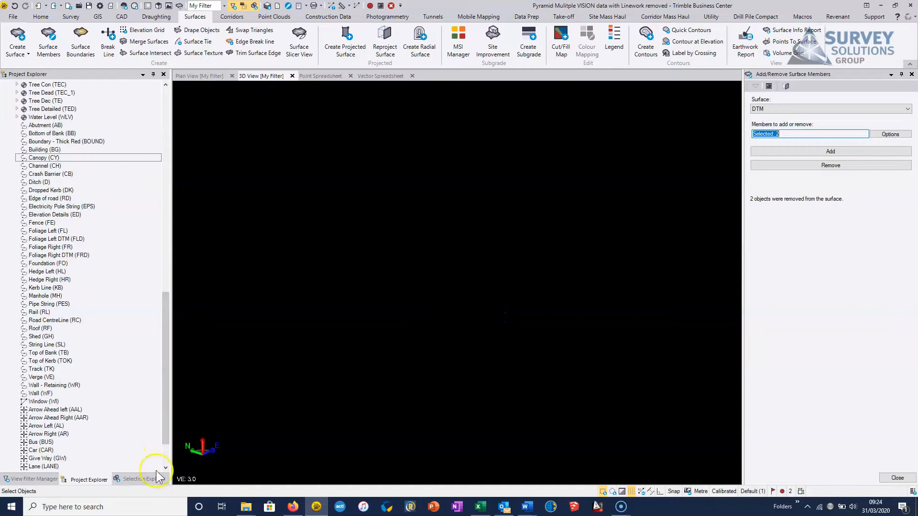
scroll(437, 326, down, 4)
middle_drag(487, 334, 397, 203)
scroll(403, 290, up, 4)
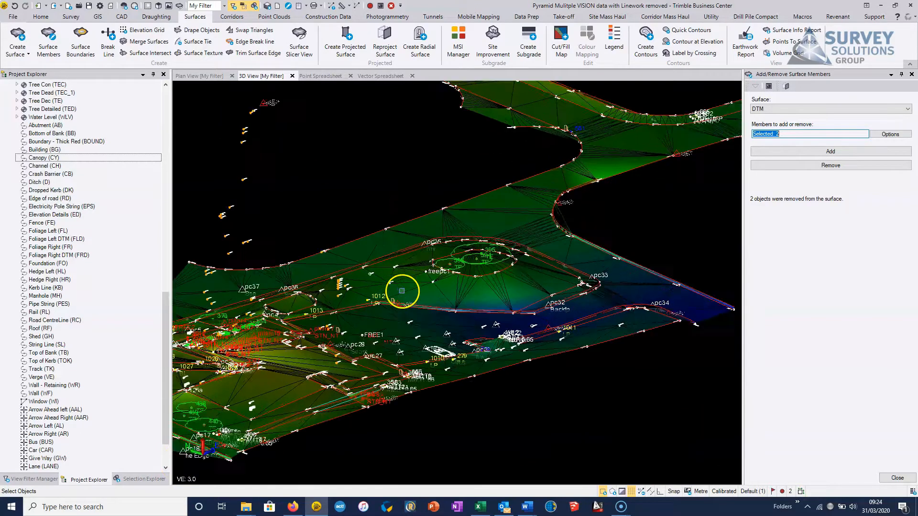
scroll(402, 291, up, 3)
middle_drag(457, 289, 458, 313)
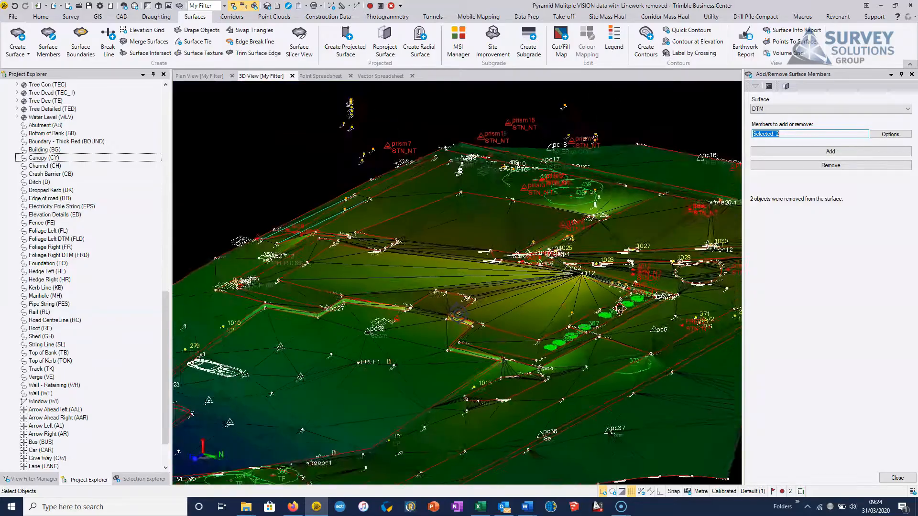
Remove the raised point pc12 beside the red breakline from the DTM surface members
scroll(388, 297, up, 3)
middle_drag(550, 349, 578, 335)
middle_drag(538, 313, 621, 315)
middle_drag(510, 312, 433, 301)
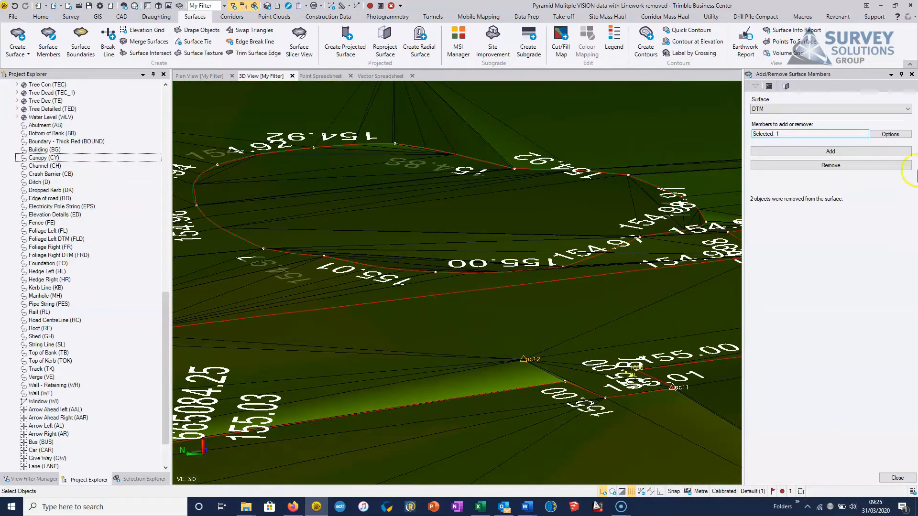
click(856, 165)
Select the fence line string beside pc35 and finish editing the surface members
middle_drag(515, 353, 536, 245)
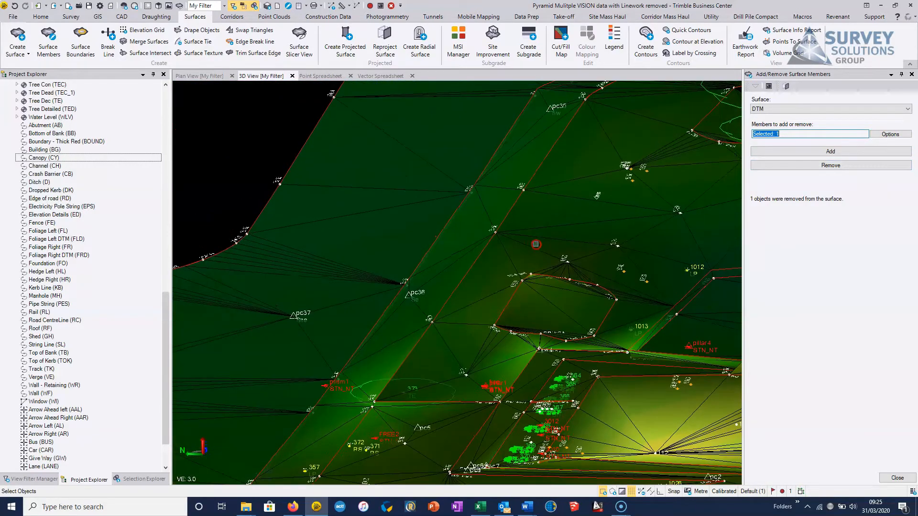
middle_drag(601, 129, 422, 272)
scroll(471, 252, down, 2)
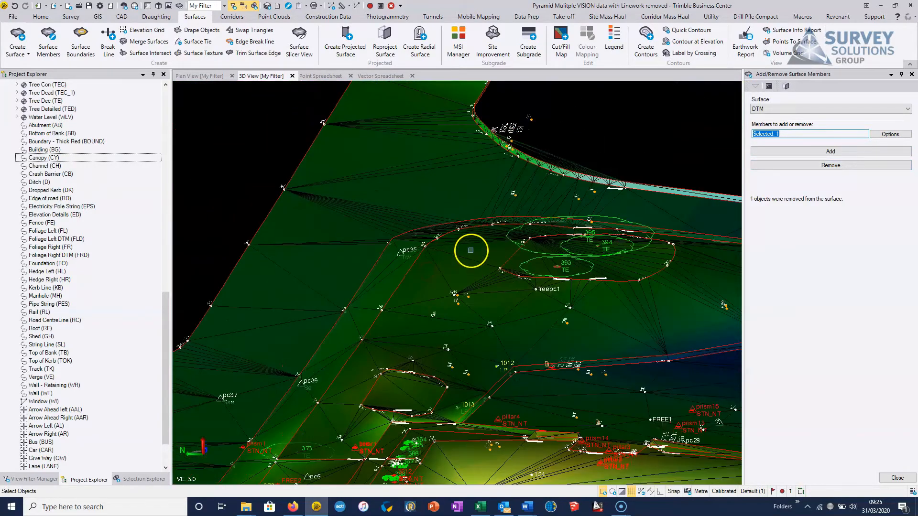
scroll(471, 250, up, 2)
scroll(375, 272, up, 3)
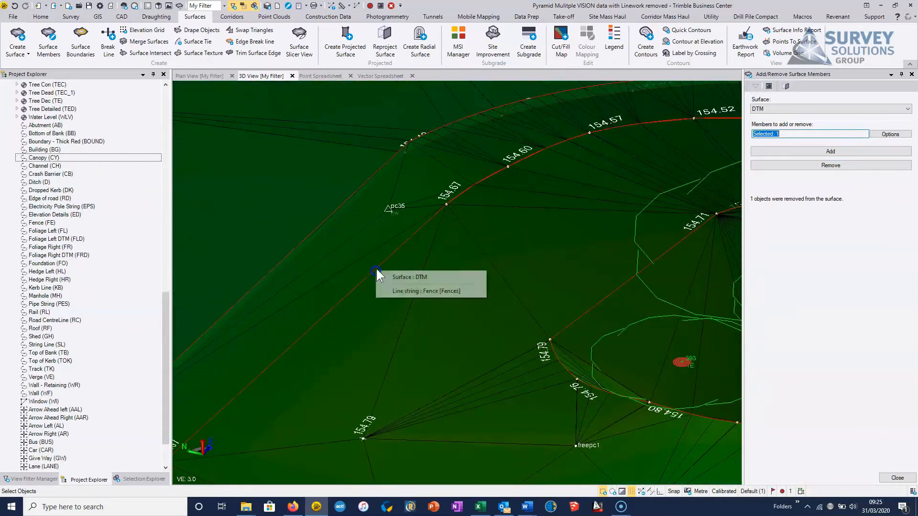
click(422, 290)
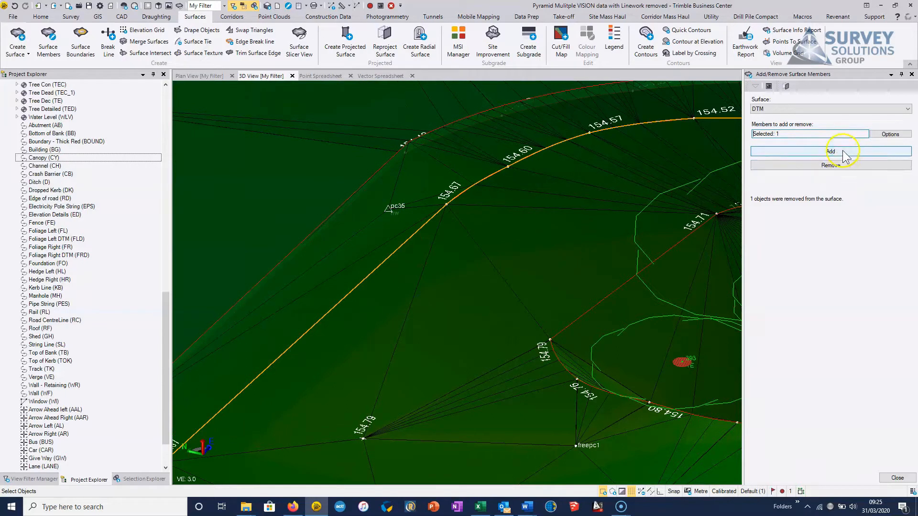
click(912, 75)
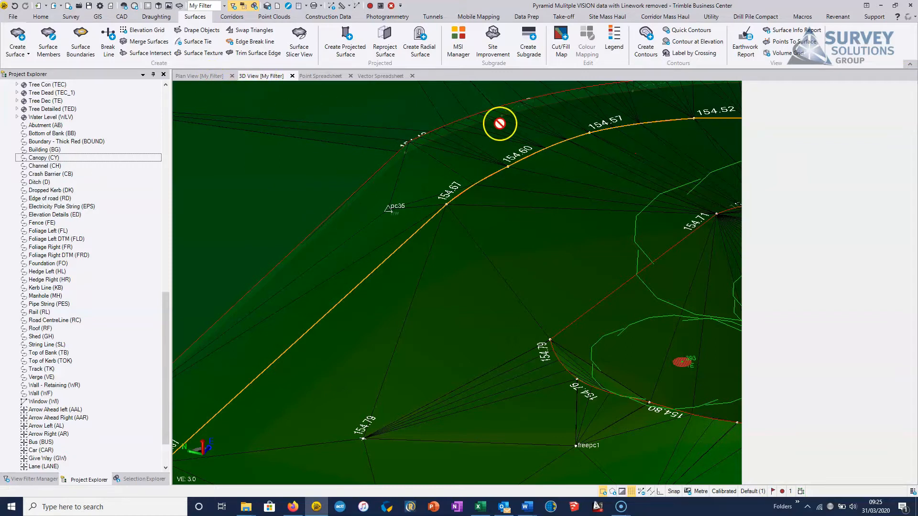
Create a surface slice in plan from 327202.145, 665099.387 to 327194.477, 665041.275, crossing the site west of tree group 394
click(199, 76)
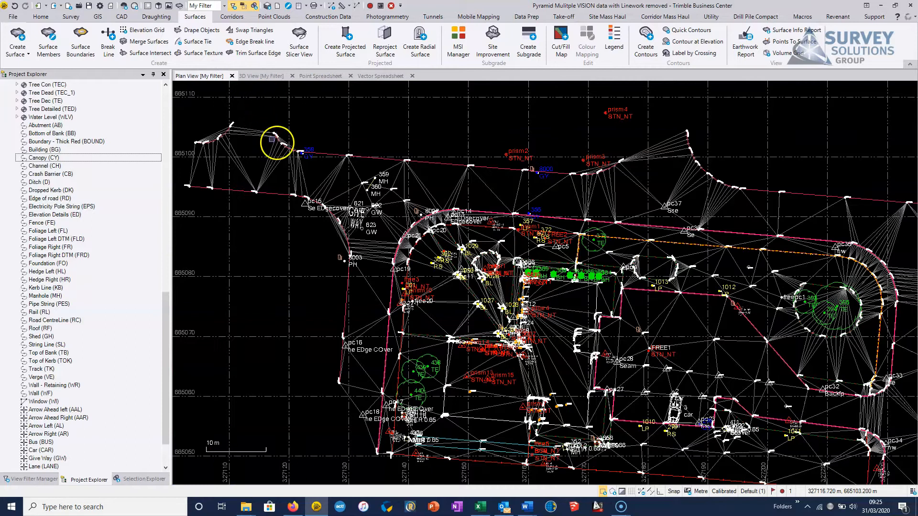
click(312, 48)
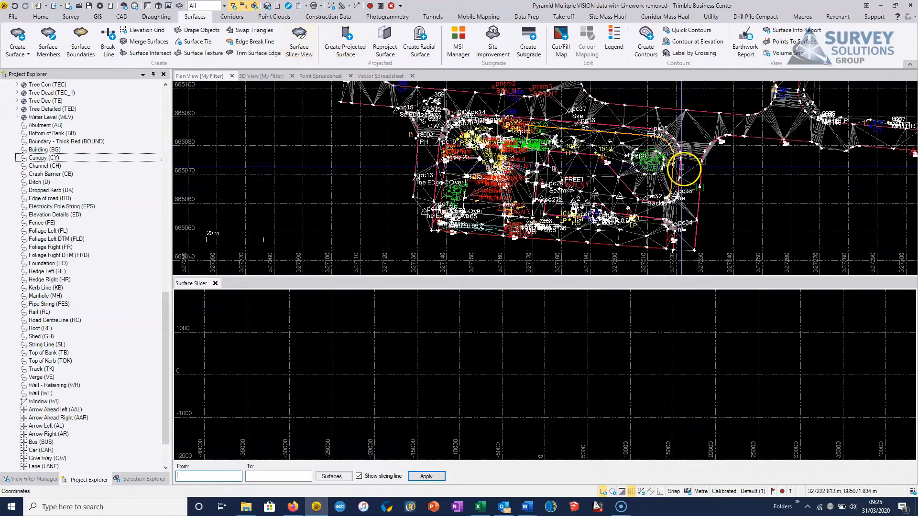
middle_drag(557, 213, 568, 154)
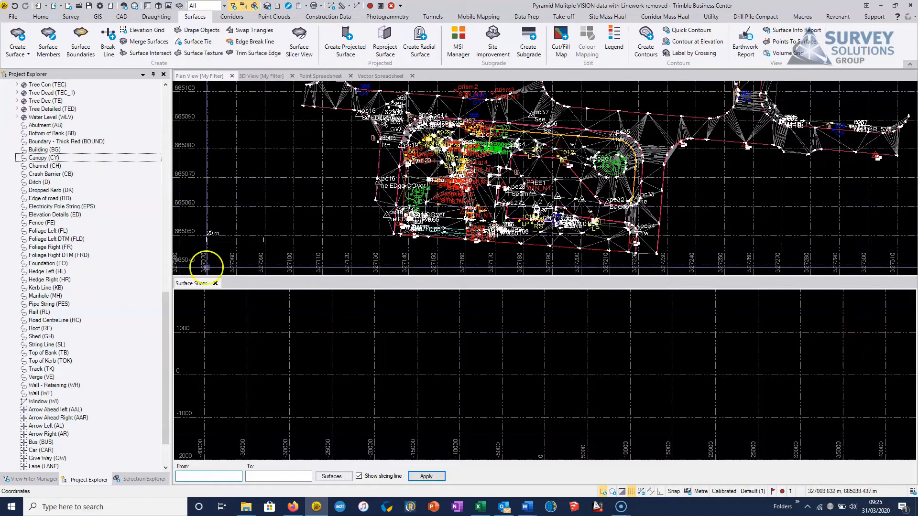
click(586, 93)
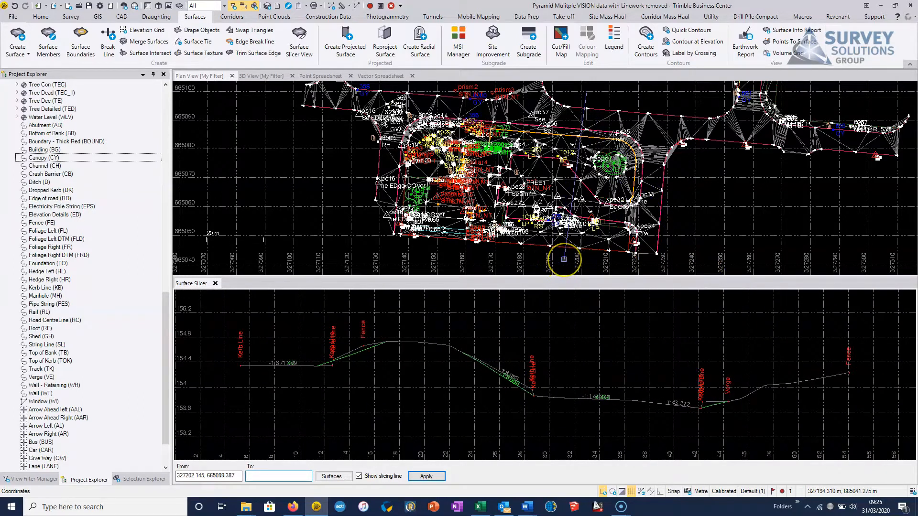
click(564, 259)
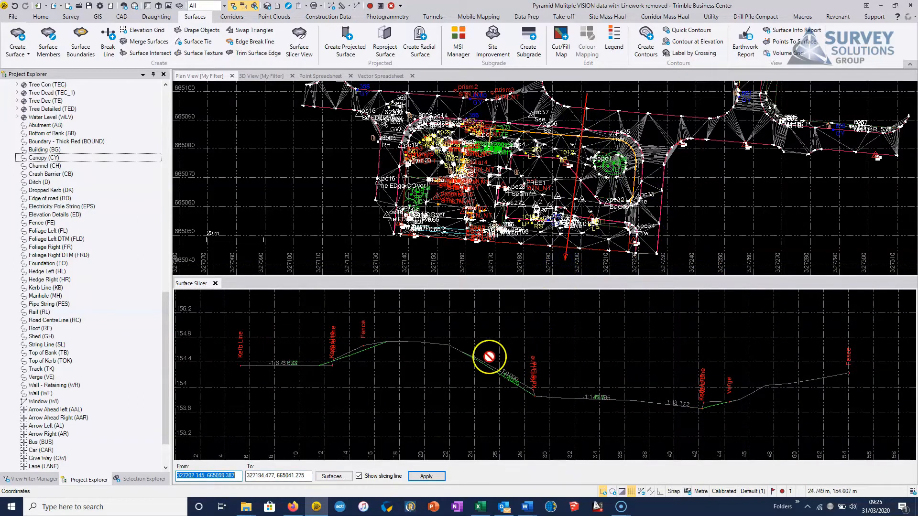
Examine the slice profile at the fence and kerb lines, comparing the two surfaces' slopes
scroll(398, 379, up, 8)
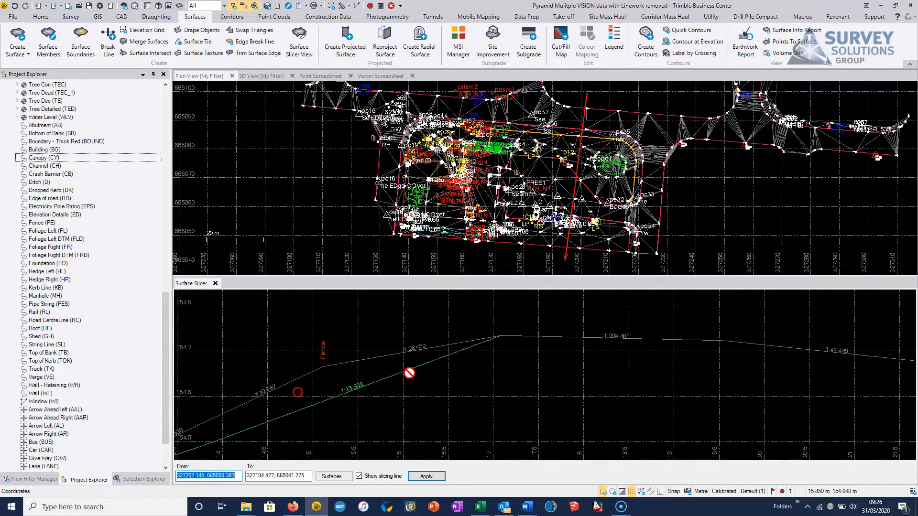
scroll(398, 354, down, 5)
middle_drag(775, 384, 471, 361)
middle_drag(438, 387, 430, 305)
scroll(451, 344, up, 4)
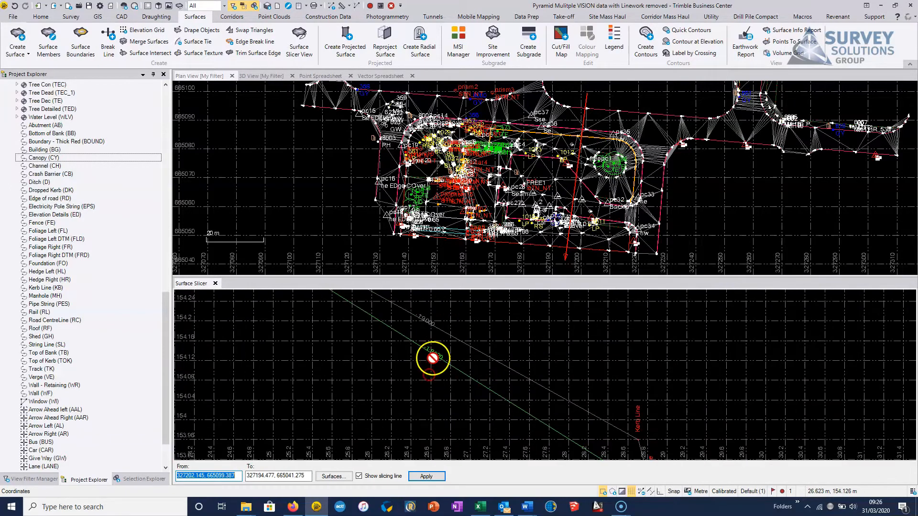
scroll(431, 357, down, 3)
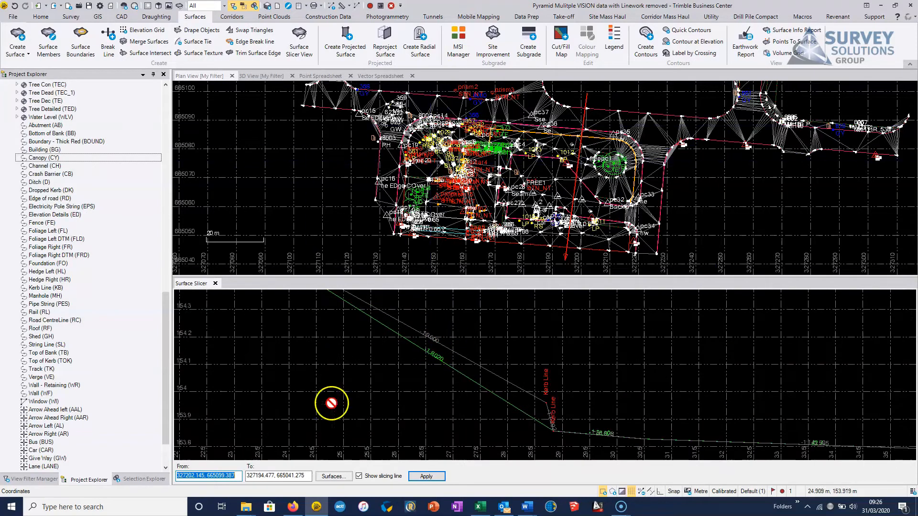
Limit the surface slice to the DTM surface, excluding OGL, and view its section around the fence
click(335, 477)
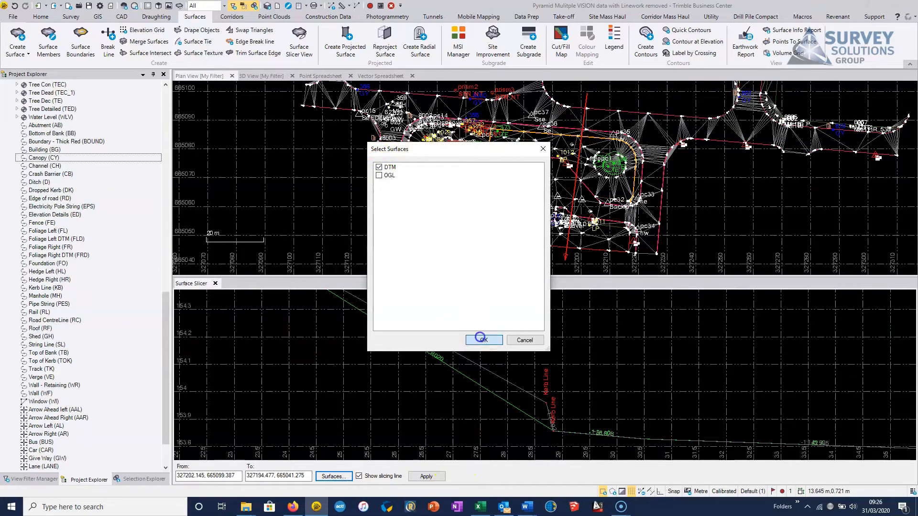
click(484, 339)
middle_drag(493, 364, 612, 334)
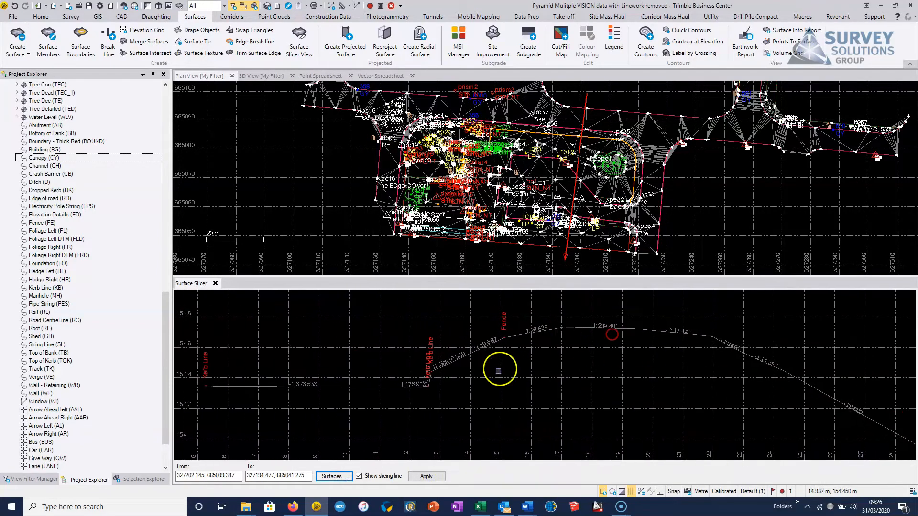
Follow the section profile to the far kerb lines and read offsets and elevations with the coordinates readout
middle_drag(463, 406, 433, 383)
middle_drag(677, 360, 549, 361)
middle_drag(715, 378, 641, 381)
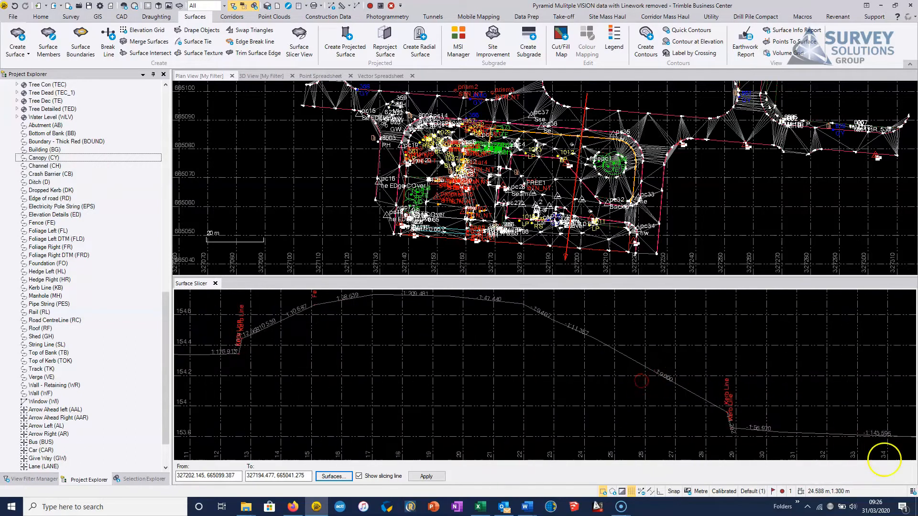
click(913, 491)
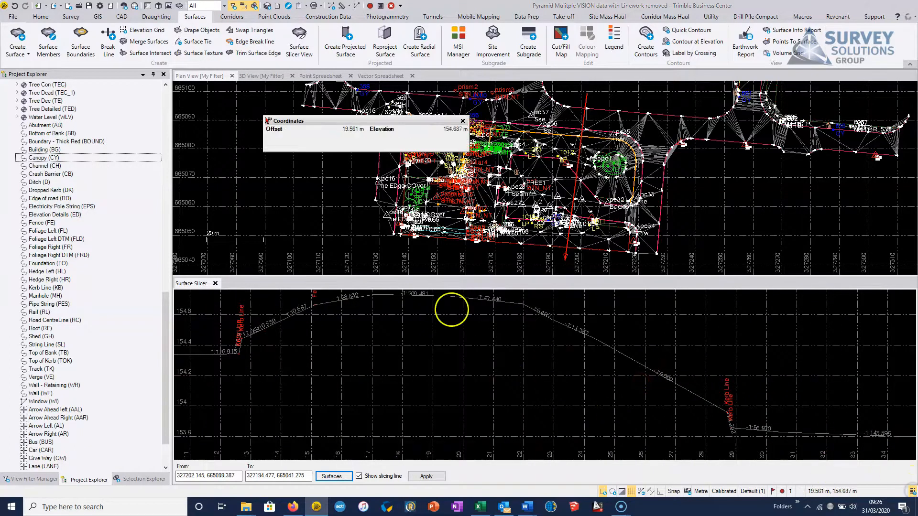
click(462, 121)
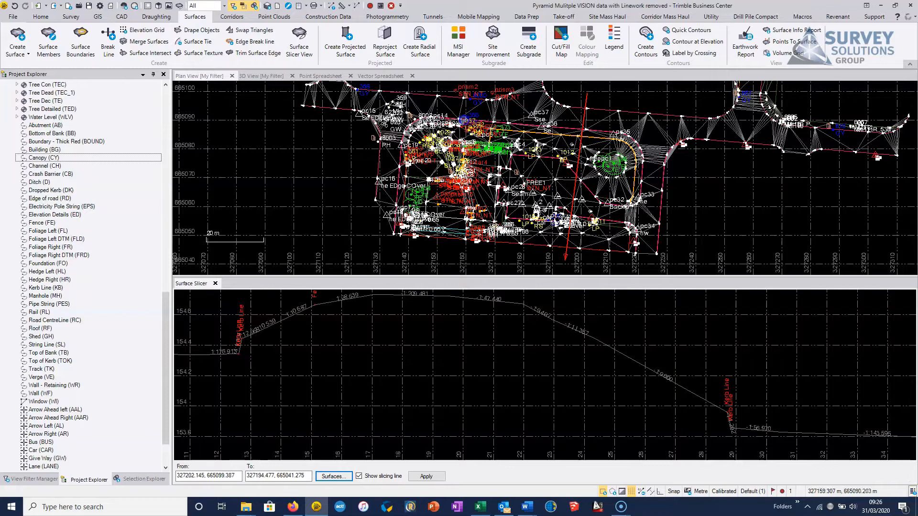
click(911, 494)
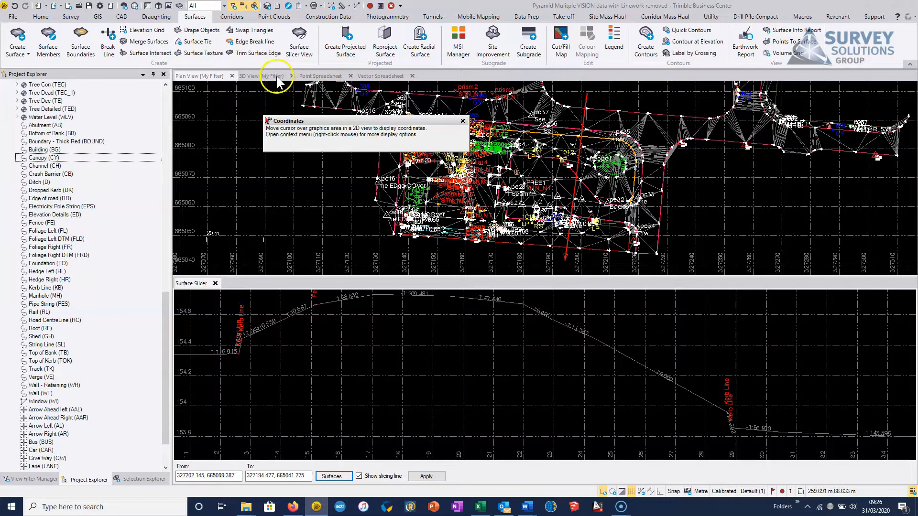
Close the surface slice and read DTM elevations across the plan, from the fence line to the northwestern road, and dismiss the coordinates readout
click(216, 284)
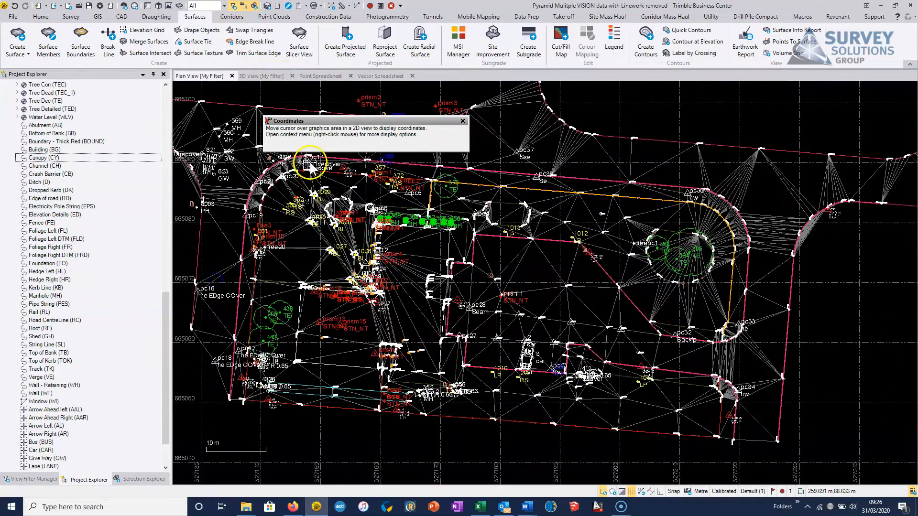
middle_drag(491, 254, 515, 300)
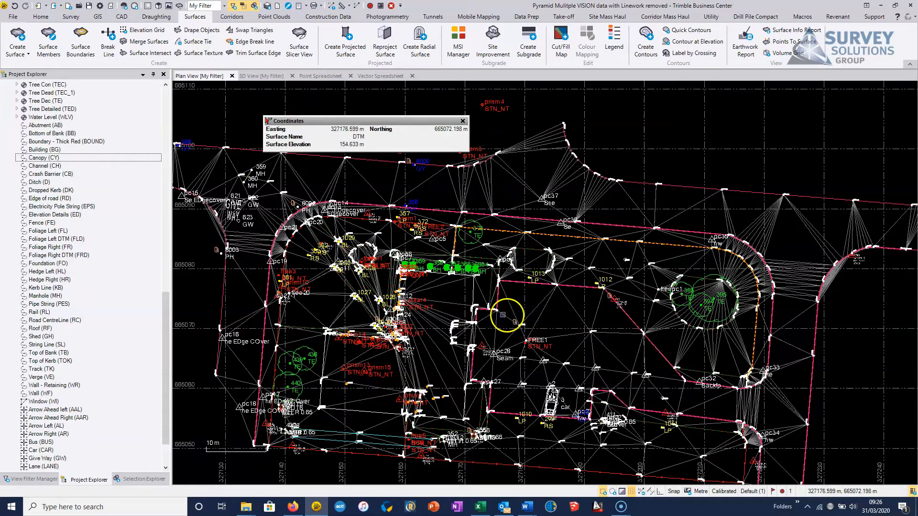
middle_drag(742, 278, 580, 282)
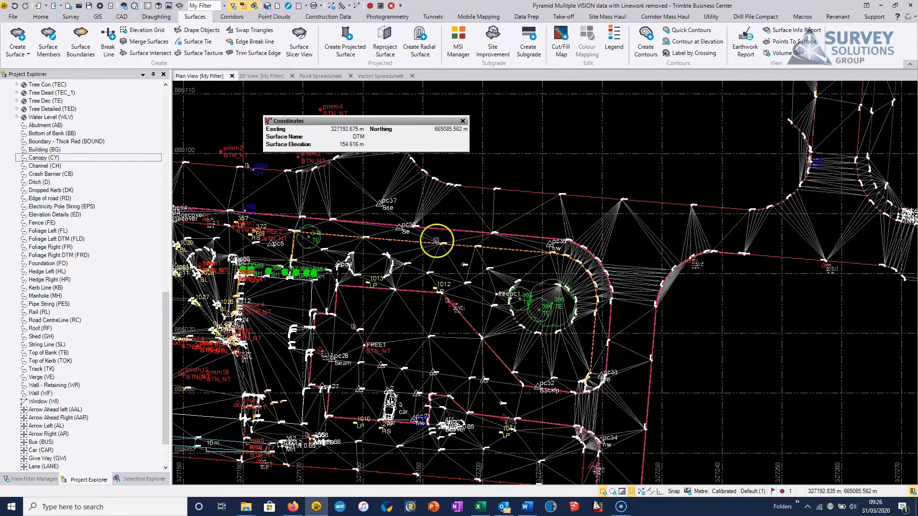
middle_drag(504, 247, 578, 259)
right_click(578, 260)
middle_drag(437, 253, 577, 263)
middle_drag(503, 244, 669, 287)
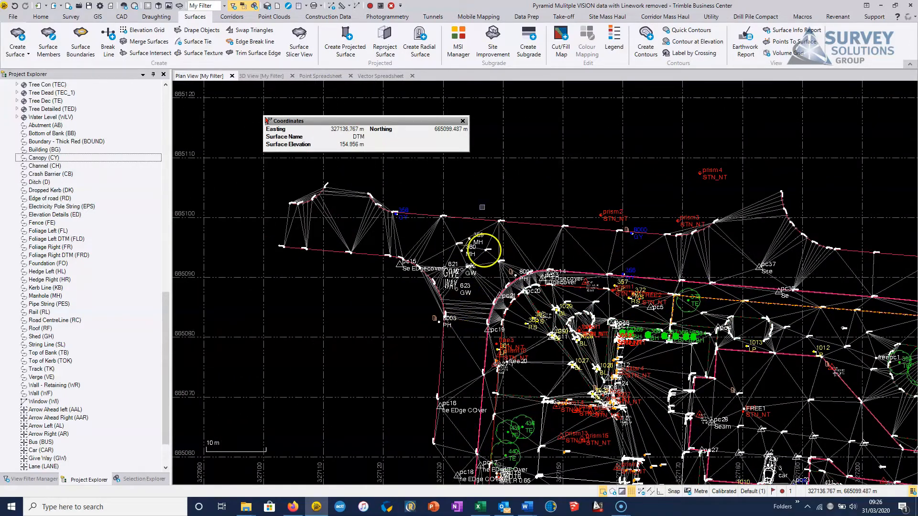
click(462, 122)
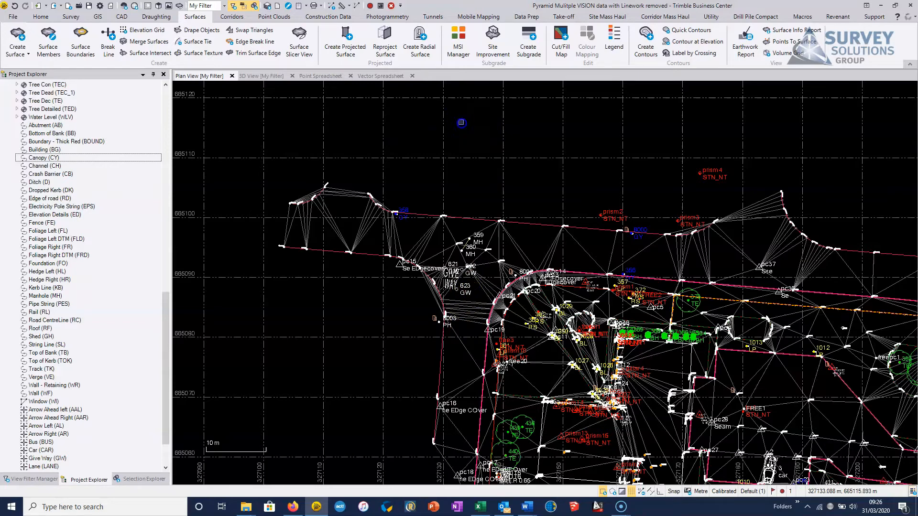
Trim the DTM surface edge at the western road end with a trim line starting outside at 327104.845, 665106.618
scroll(537, 257, down, 4)
scroll(422, 252, up, 6)
middle_drag(421, 252, 455, 317)
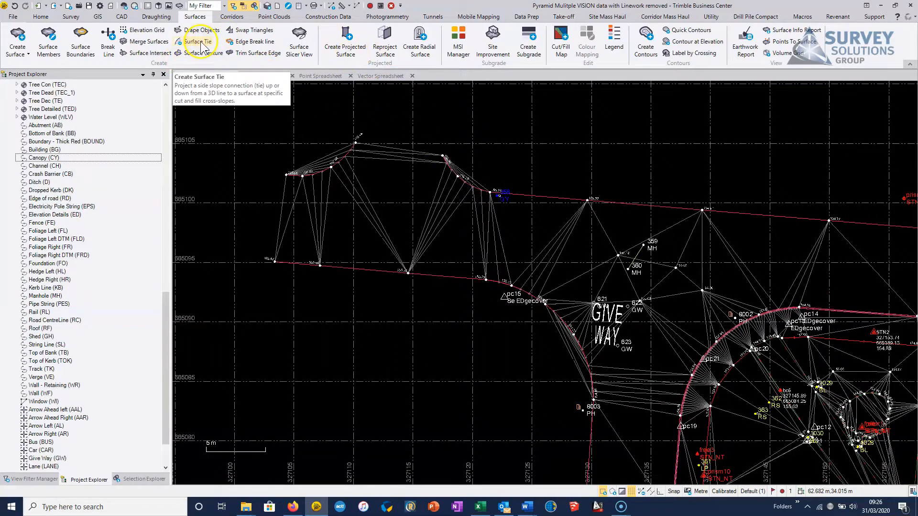
click(249, 53)
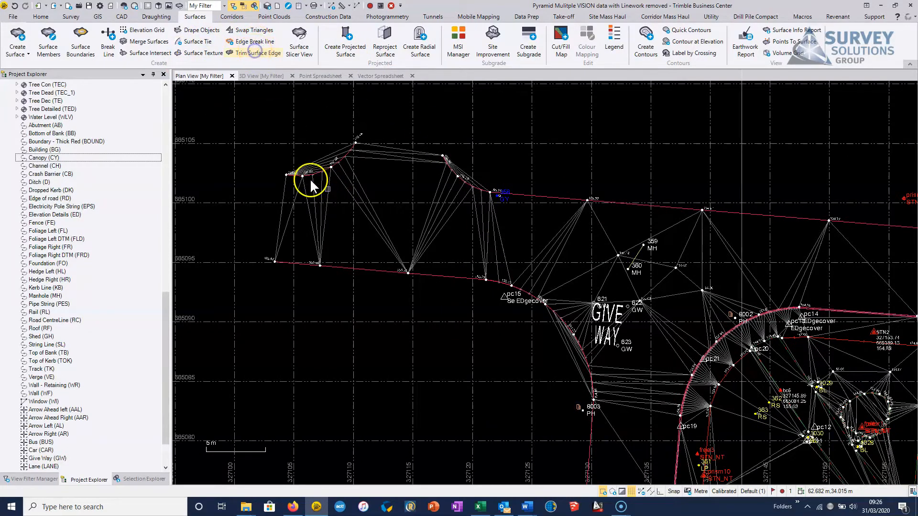
click(277, 122)
click(291, 198)
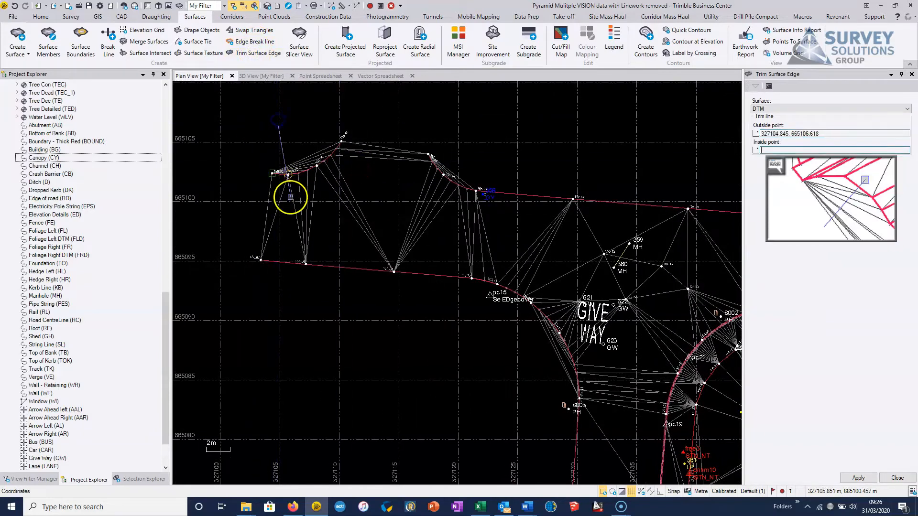
scroll(428, 222, down, 3)
middle_drag(429, 222, 125, 144)
scroll(436, 123, up, 3)
middle_drag(709, 182, 235, 156)
middle_drag(519, 167, 129, 164)
click(587, 159)
key(Escape)
Trim the DTM edge triangles outside the kerb curve at station STN3, east of pc35, using outside point 327232.271, 665078.126
scroll(599, 193, down, 2)
middle_drag(646, 215, 535, 207)
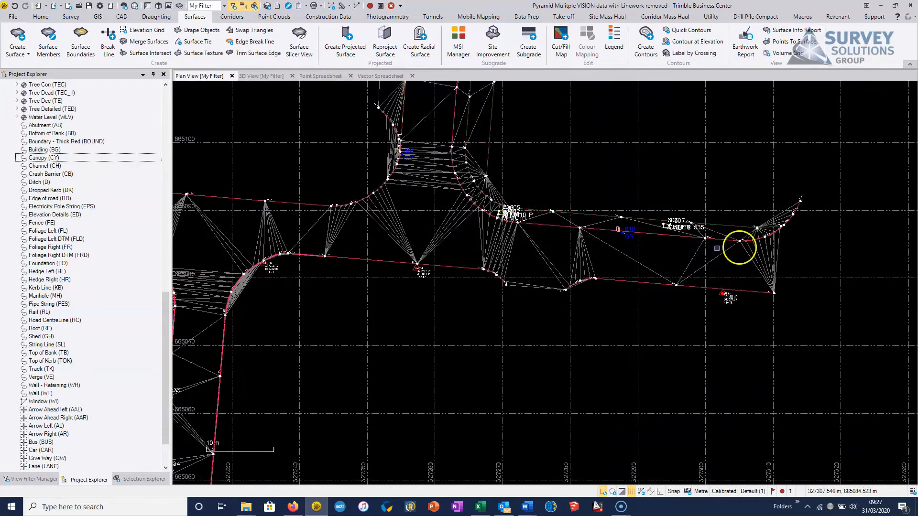
middle_drag(278, 250, 652, 221)
scroll(618, 246, up, 3)
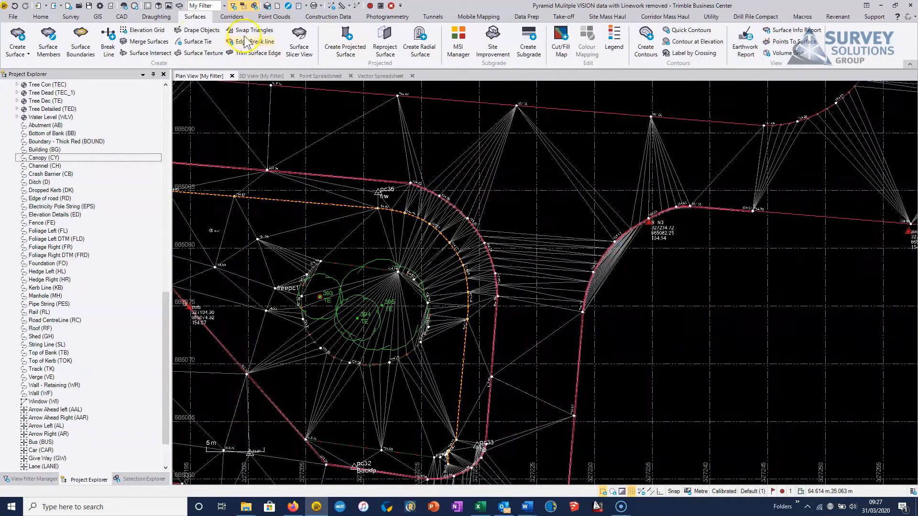
click(245, 53)
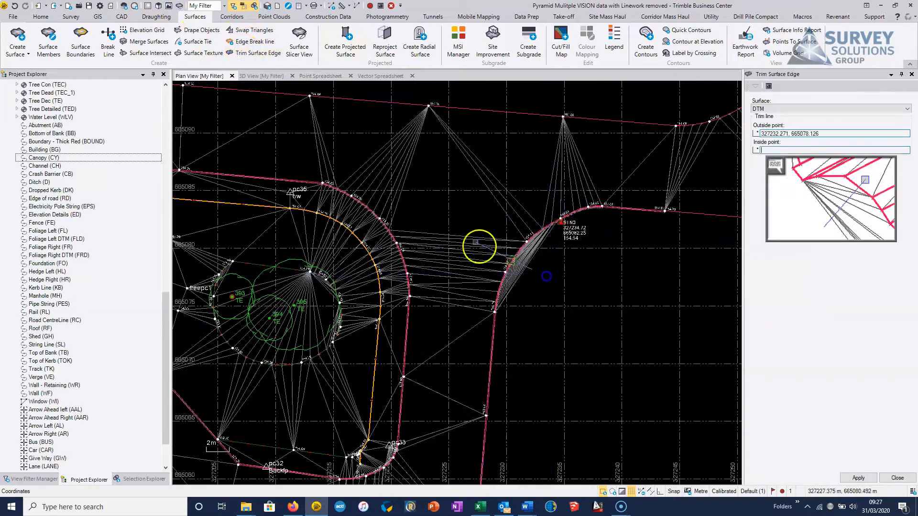
middle_drag(325, 203, 396, 216)
click(621, 259)
click(582, 233)
Trim the DTM edge along the northern kerb curve near prism3, from 327169.739, 665101.247 to 327171.482, 665095.187
middle_drag(201, 120, 687, 288)
click(368, 184)
click(388, 254)
Trim the DTM edge at the curve beside the GIVE WAY marking, from 327124.301, 665085.571 to 327131.768, 665089.018
scroll(354, 269, down, 3)
middle_drag(358, 264, 604, 192)
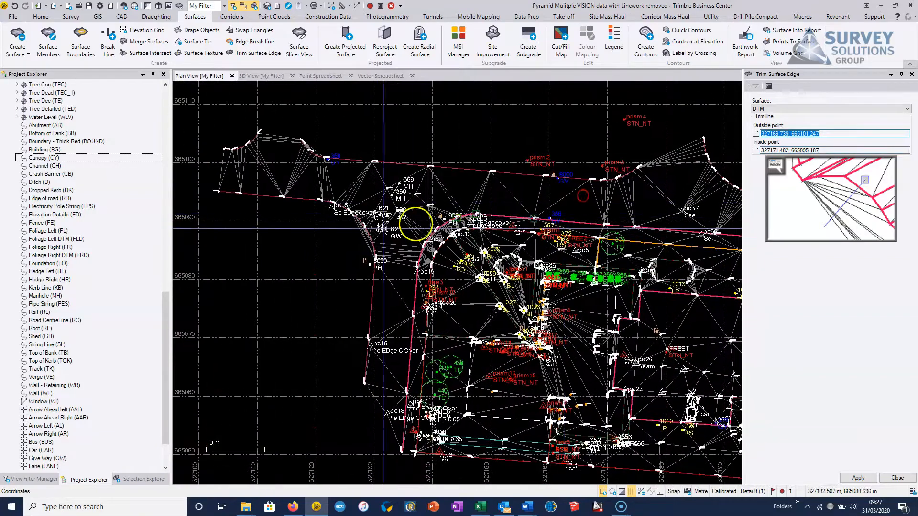
click(342, 246)
click(386, 227)
Trim the DTM edge at the kerb curve north of pc15, from 327120.389, 665103.830 to 327116.635, 665102.668, and finish trimming
scroll(364, 240, up, 5)
middle_drag(363, 240, 468, 281)
scroll(468, 281, down, 3)
middle_drag(483, 176, 398, 228)
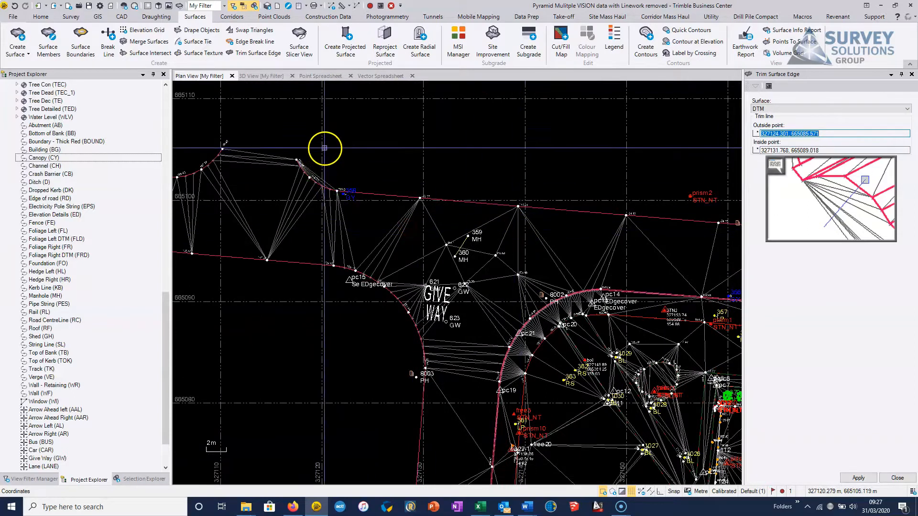
scroll(325, 153, up, 3)
click(323, 166)
click(237, 193)
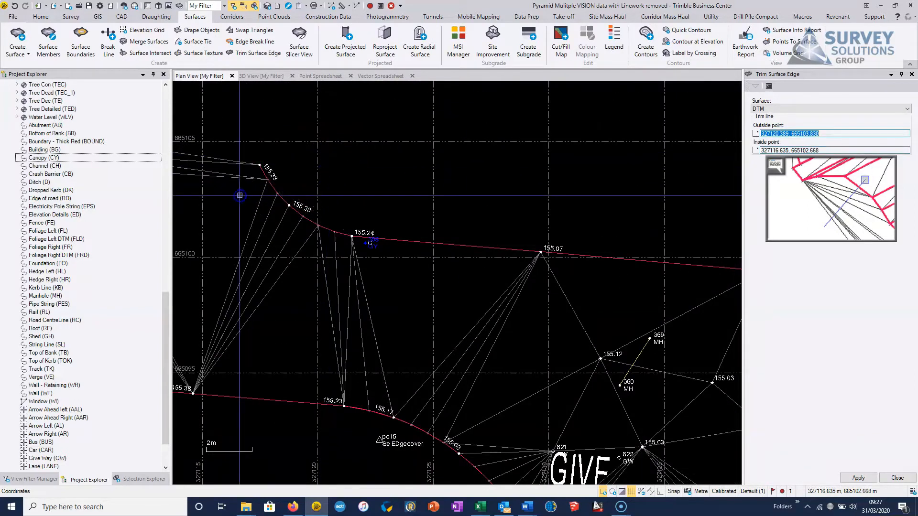
scroll(237, 193, down, 3)
click(912, 74)
Create a surface edge break line around the DTM surface on layer 0
scroll(395, 277, down, 5)
middle_drag(602, 291, 227, 143)
middle_drag(411, 256, 593, 295)
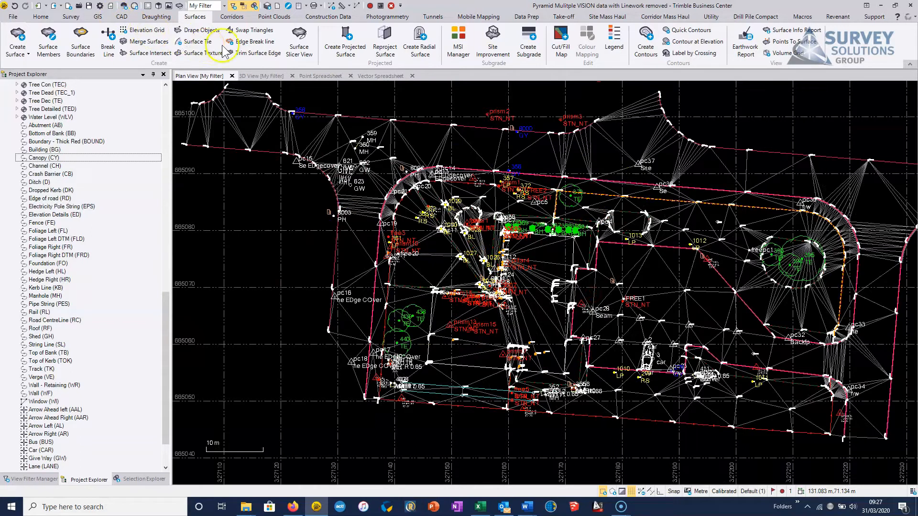
click(248, 43)
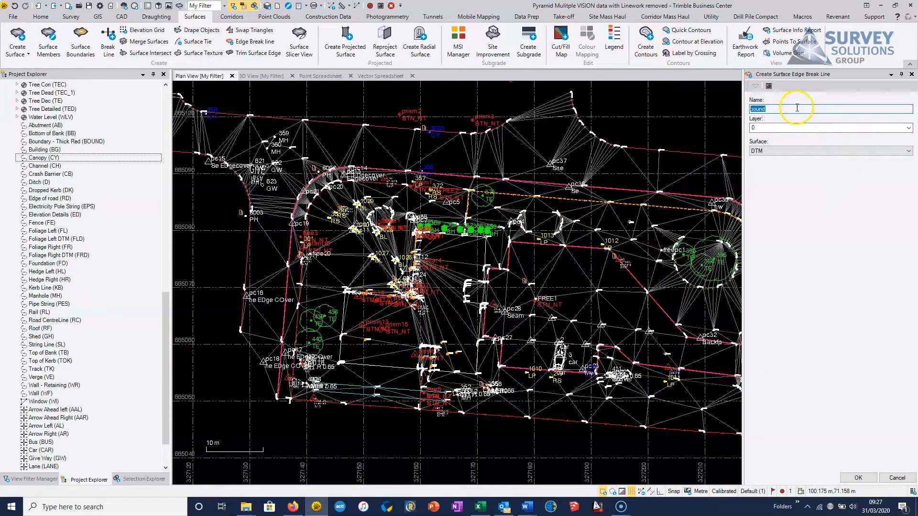
click(861, 479)
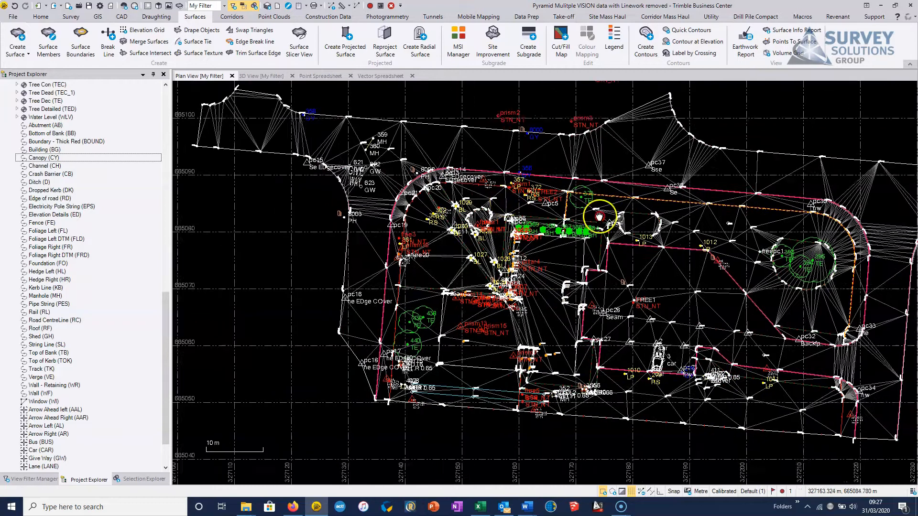
Examine the edge break line around the DTM's outer limit, along the northern kerbs and the southern side of the site
middle_drag(600, 217, 741, 267)
scroll(547, 198, down, 2)
scroll(590, 198, up, 5)
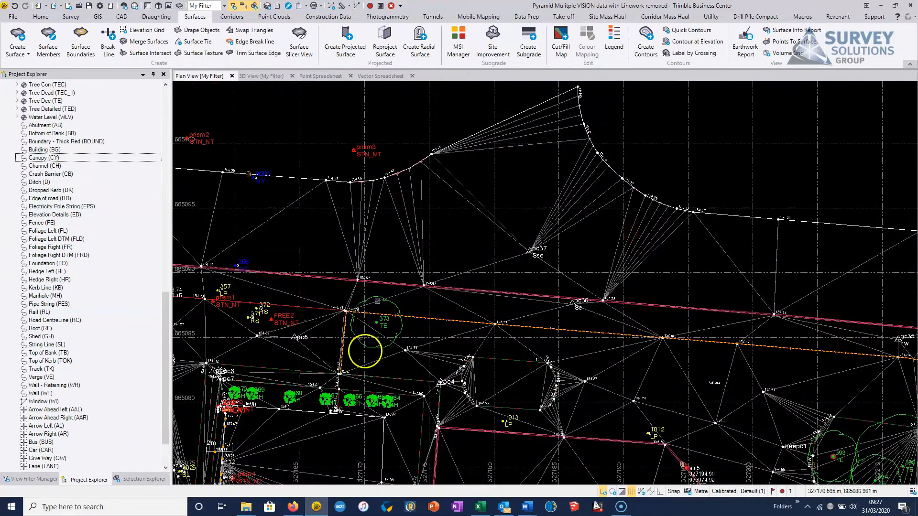
scroll(579, 193, down, 4)
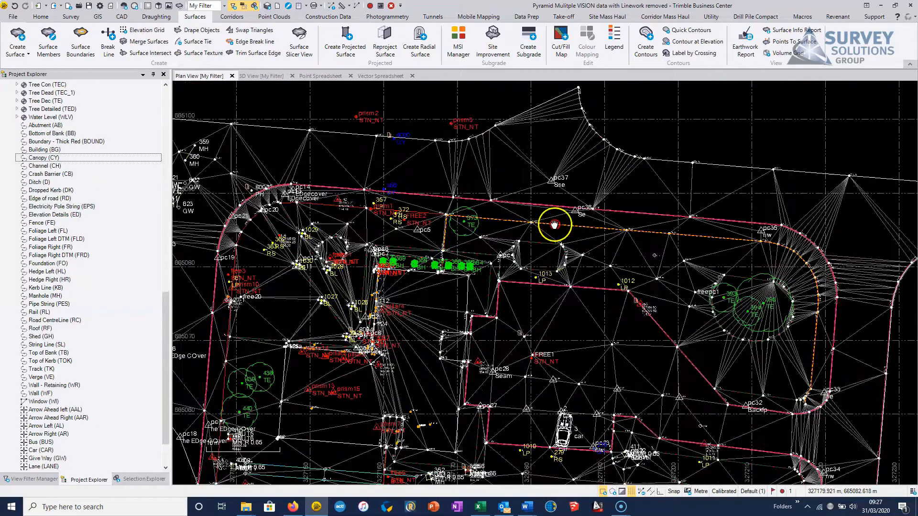
middle_drag(546, 250, 436, 233)
middle_drag(477, 262, 447, 233)
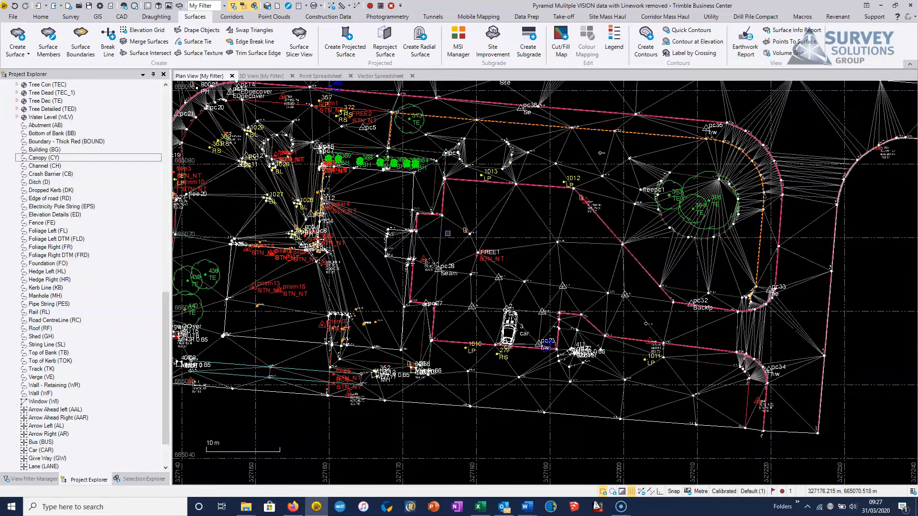
scroll(447, 233, down, 5)
middle_drag(452, 227, 389, 251)
middle_drag(572, 268, 512, 287)
scroll(301, 297, up, 5)
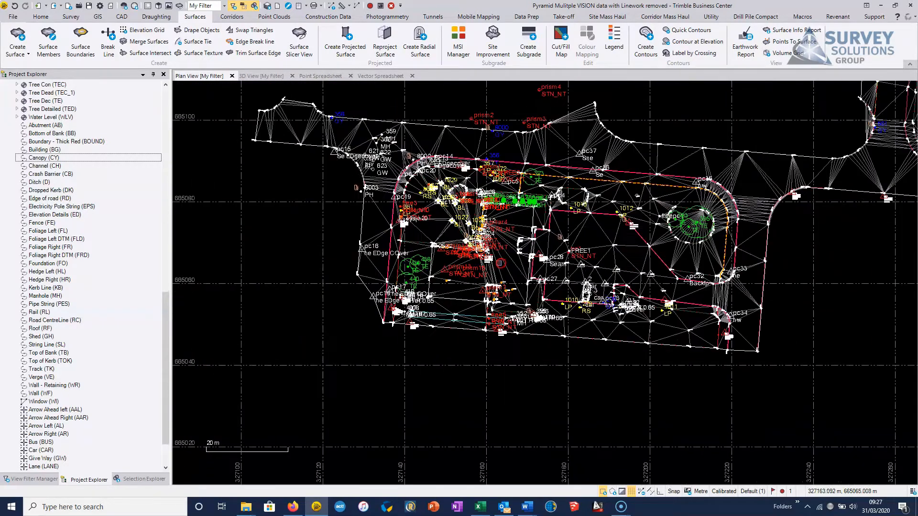
Examine the triangles crossing the building footprint between tree group 438–440 and the car park
middle_drag(588, 253, 505, 302)
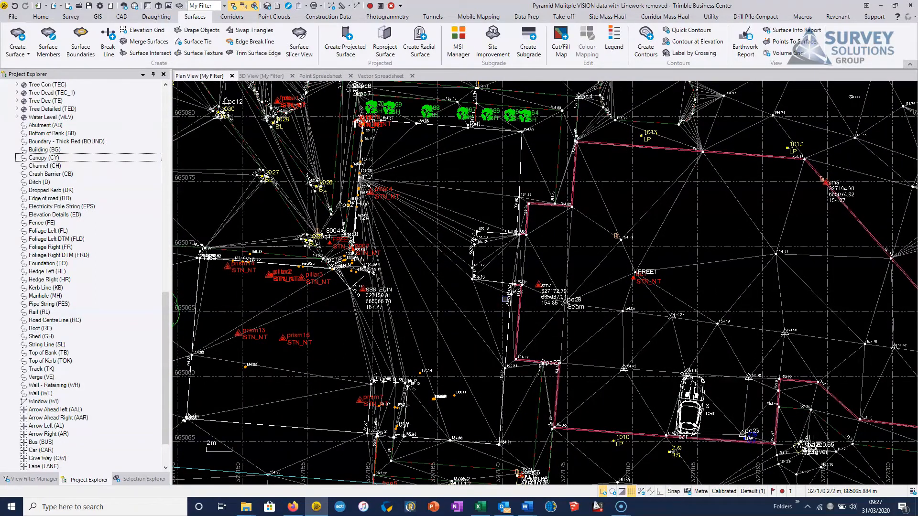
middle_drag(346, 316, 417, 338)
scroll(435, 290, down, 1)
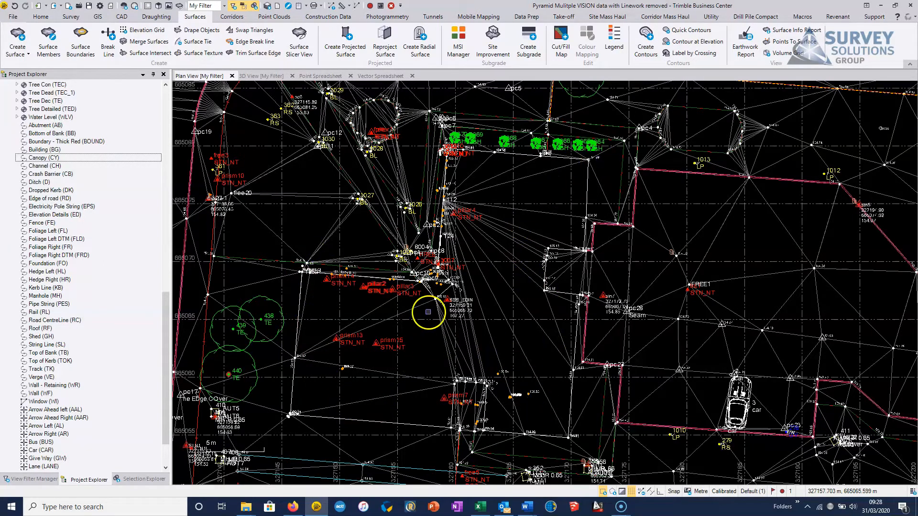
scroll(467, 263, down, 2)
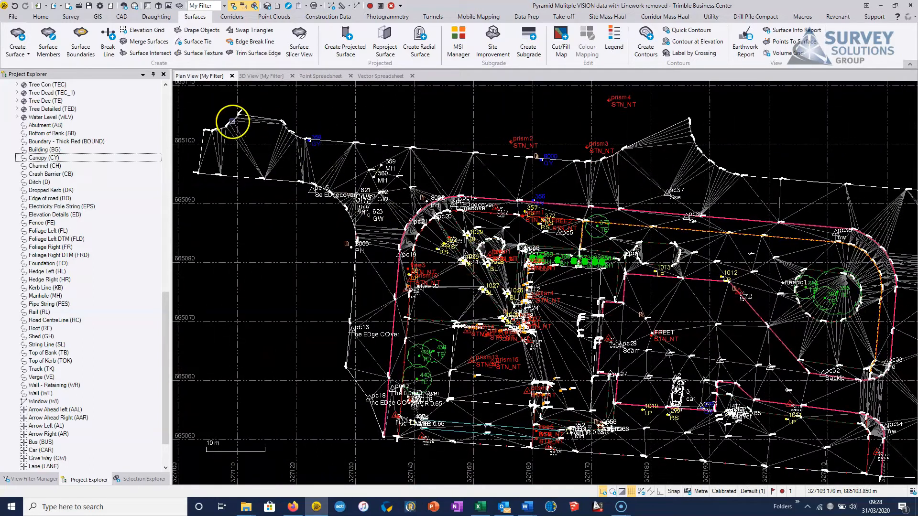
middle_drag(555, 321, 518, 219)
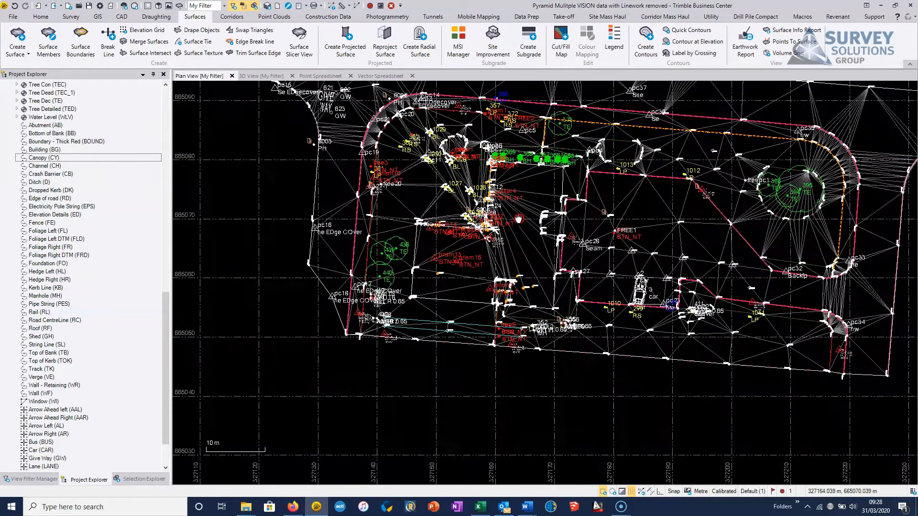
scroll(467, 291, up, 2)
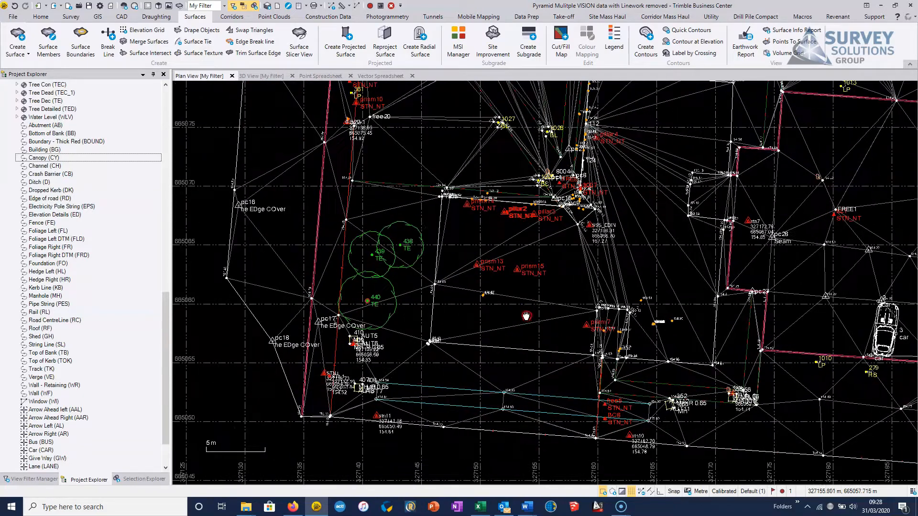
middle_drag(618, 128, 591, 242)
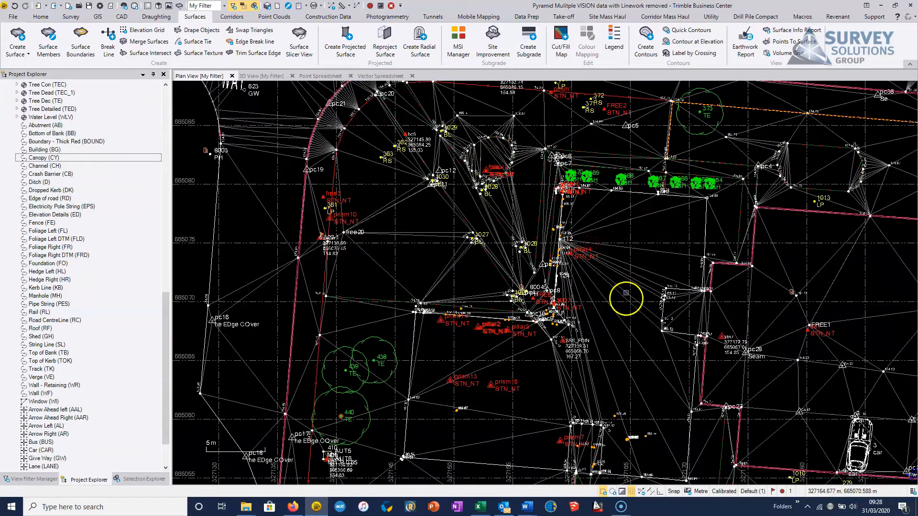
middle_drag(626, 293, 612, 244)
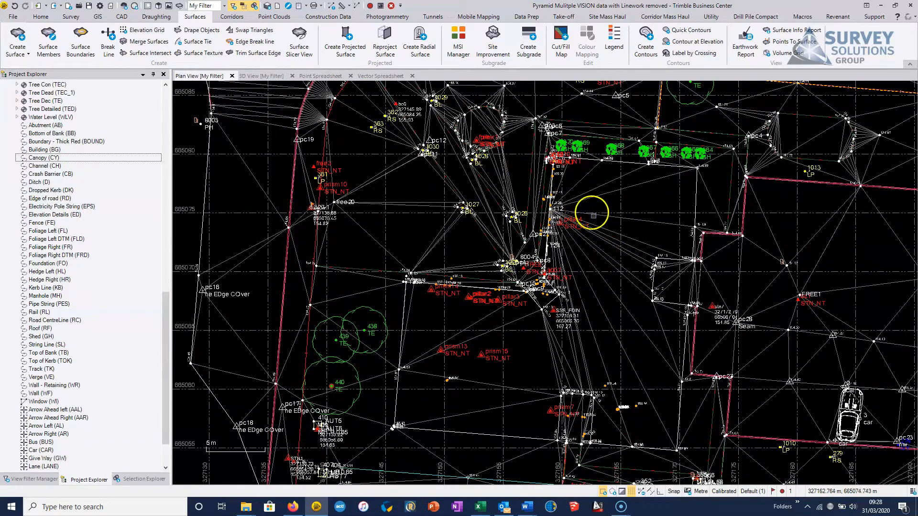
Add the outer edge break line and the building outline as boundaries of the DTM surface
click(81, 37)
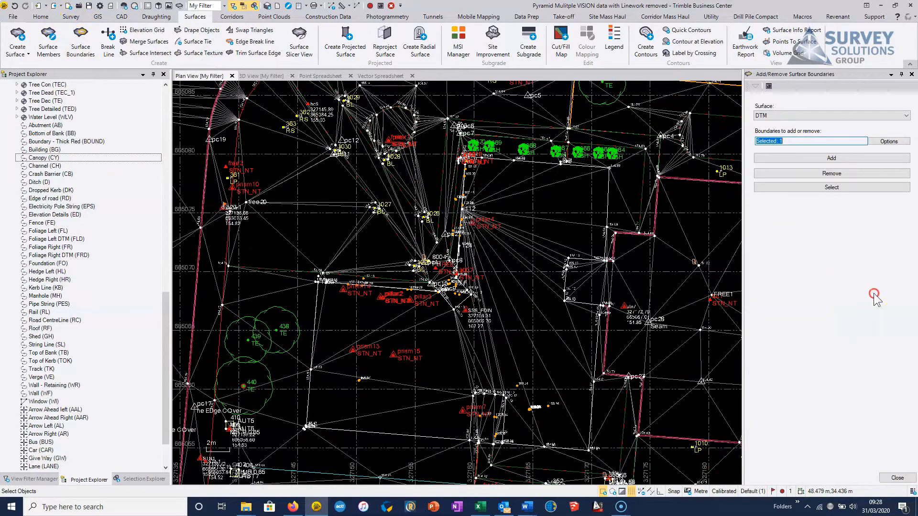
click(790, 141)
scroll(403, 303, down, 3)
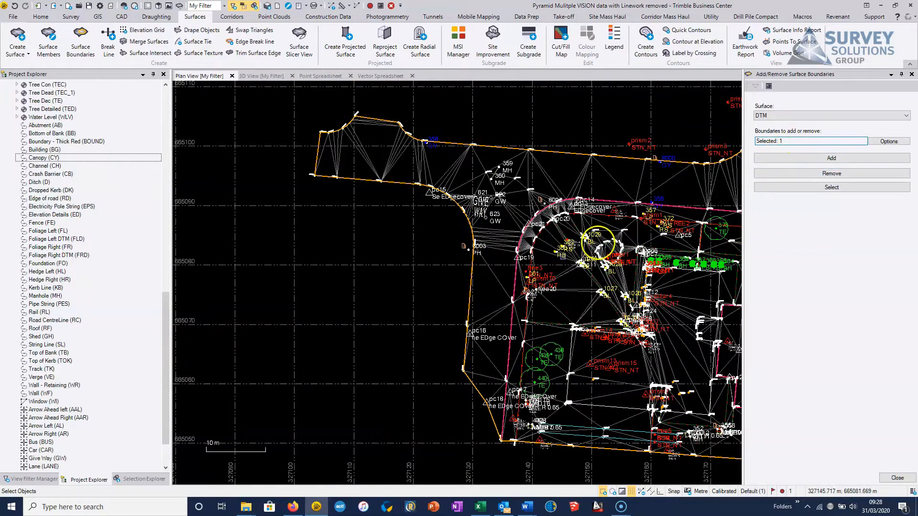
click(571, 340)
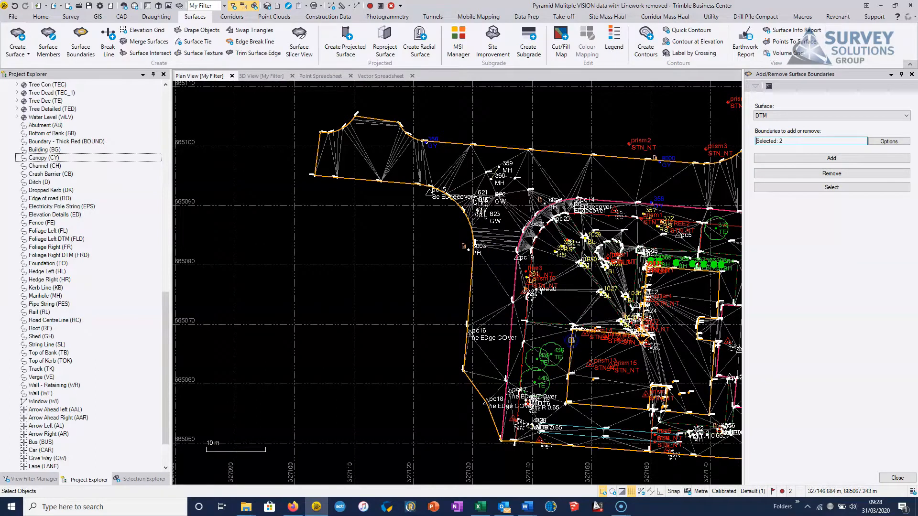
click(852, 157)
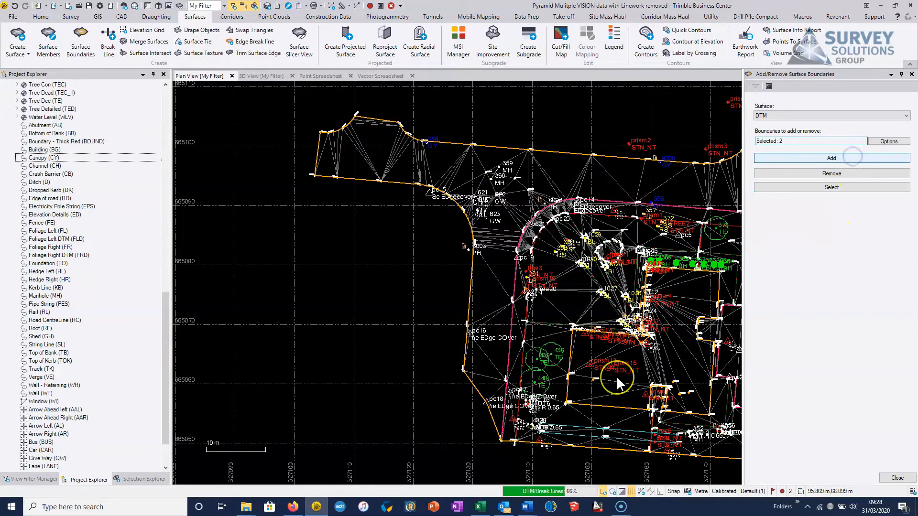
middle_drag(626, 369, 436, 378)
click(809, 158)
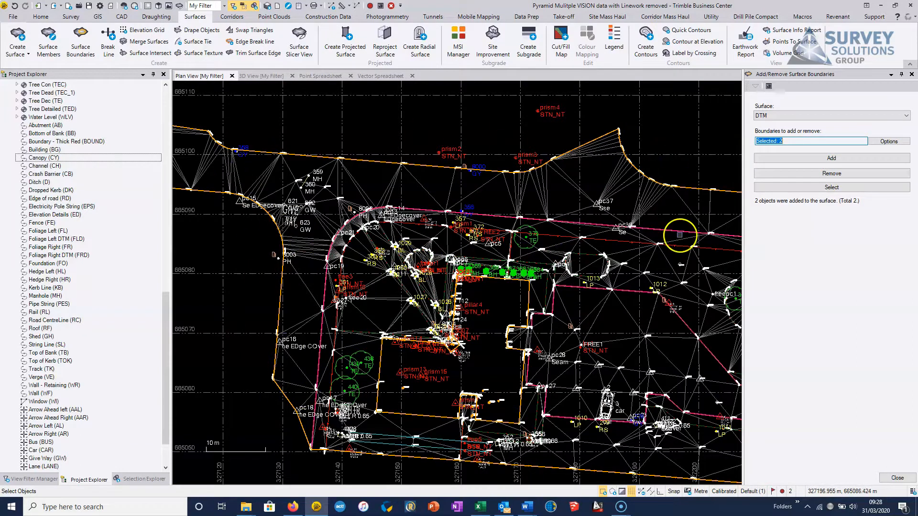
Examine the bounded DTM's triangles across the whole site, around the building outline and over the car park
scroll(680, 235, down, 1)
middle_drag(603, 270, 505, 250)
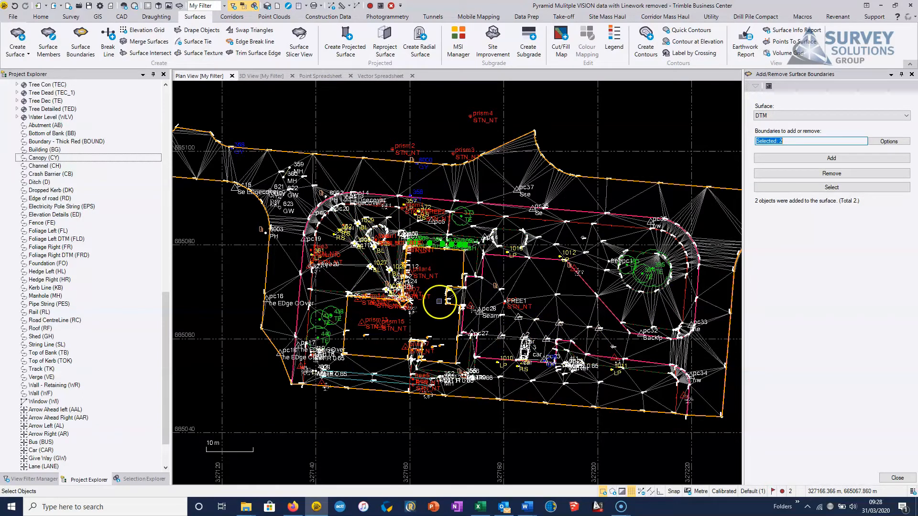
scroll(550, 373, up, 3)
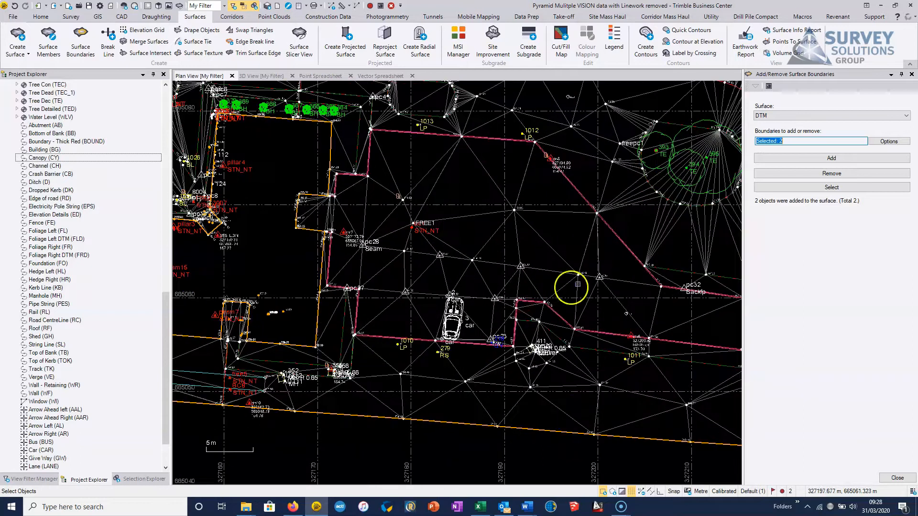
middle_drag(608, 273, 529, 301)
middle_drag(355, 287, 475, 301)
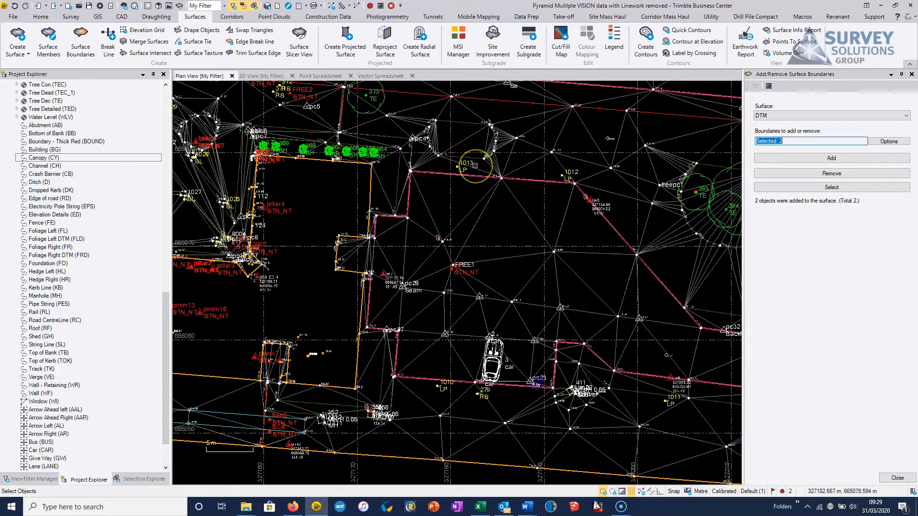
middle_drag(464, 241, 524, 239)
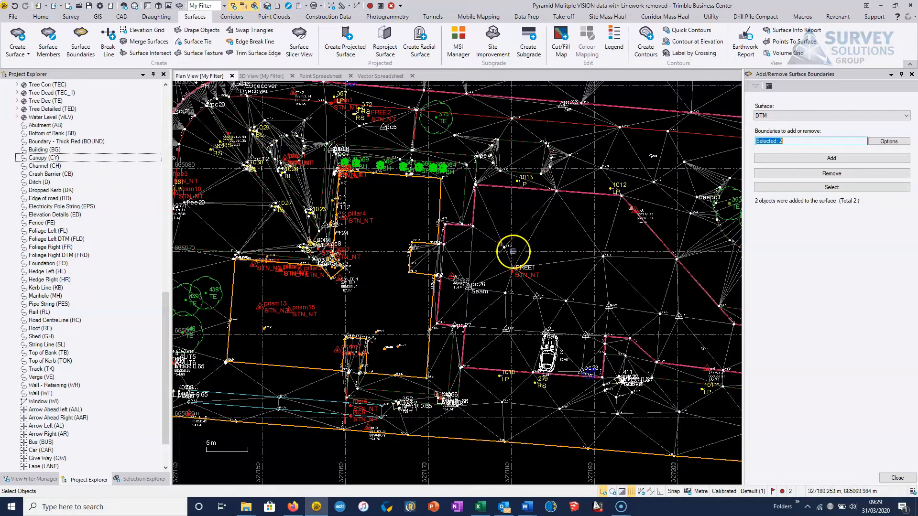